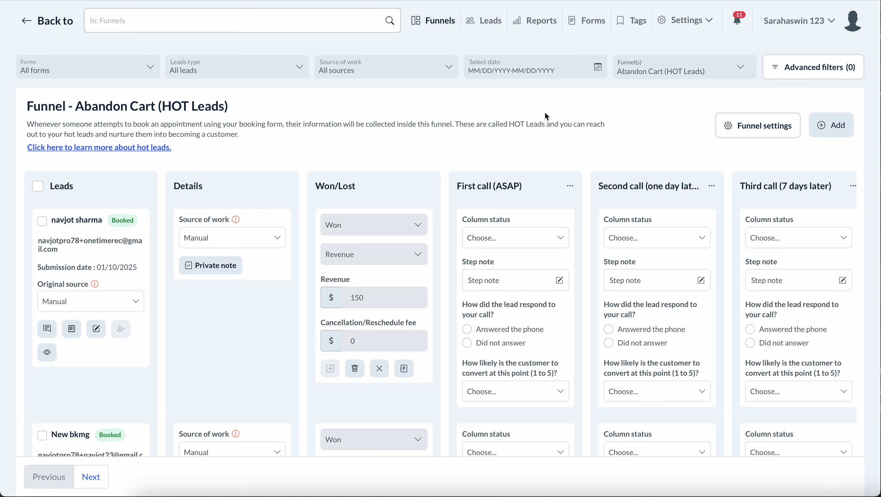
- Go through the Leads list to the Forms list showing the Abandon Cart Lead Form
{"action": "left_click", "coordinate": [483, 24]}
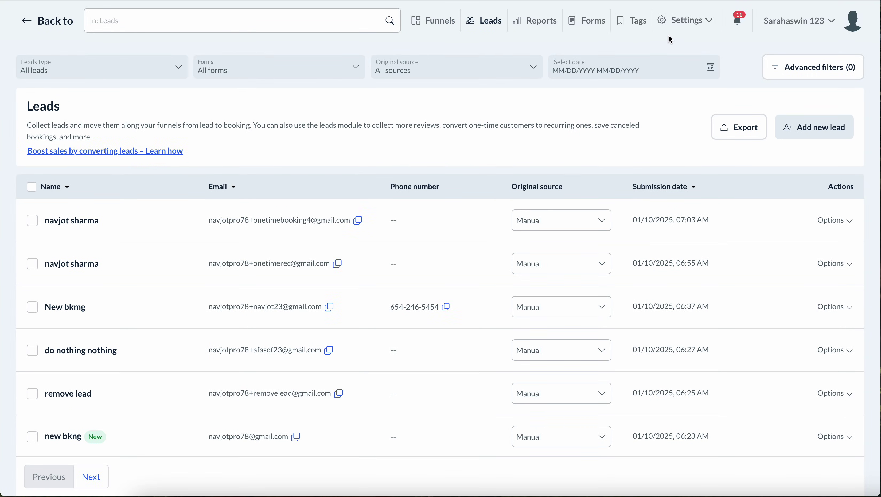
{"action": "left_click", "coordinate": [600, 32]}
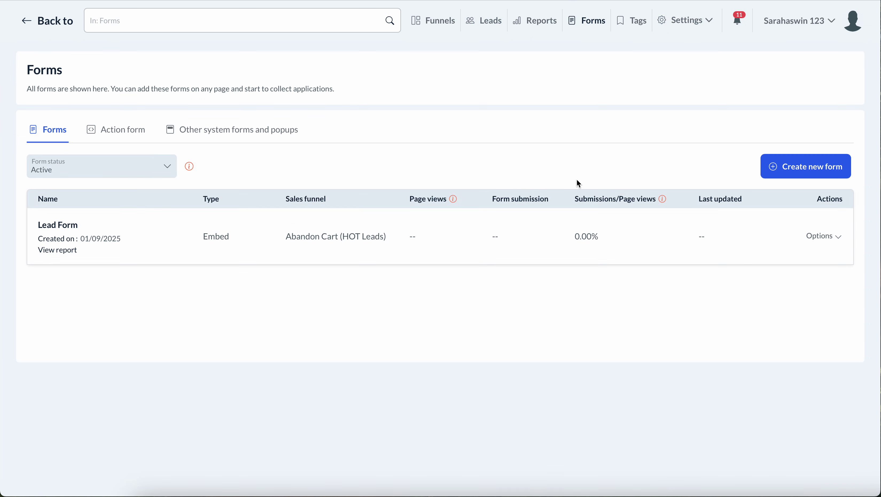
{"action": "left_click", "coordinate": [804, 167]}
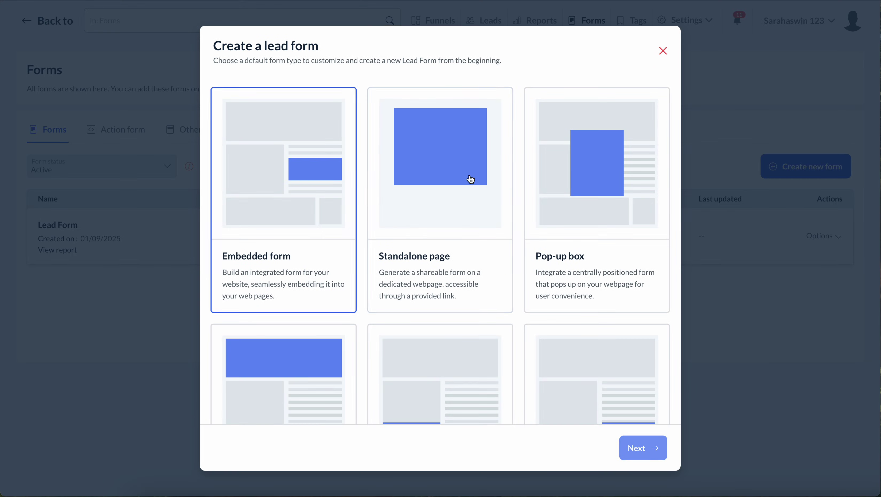
{"action": "left_click", "coordinate": [662, 50]}
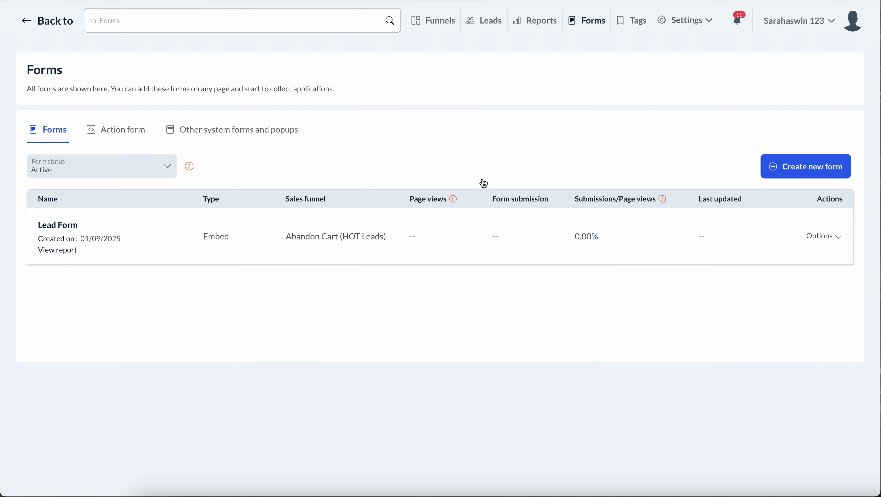
{"action": "left_click", "coordinate": [812, 239]}
{"action": "left_click", "coordinate": [768, 287]}
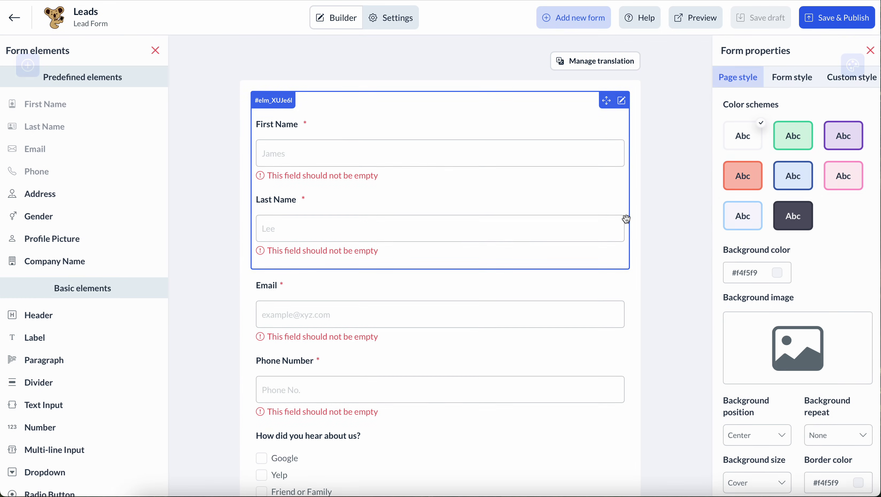
{"action": "scroll", "coordinate": [431, 160], "scroll_direction": "down", "scroll_amount": 10}
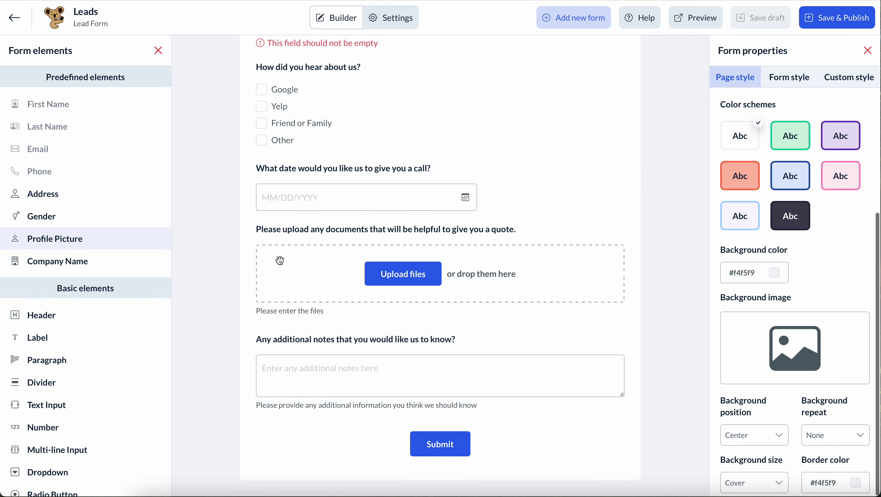
{"action": "scroll", "coordinate": [556, 301], "scroll_direction": "up", "scroll_amount": 10}
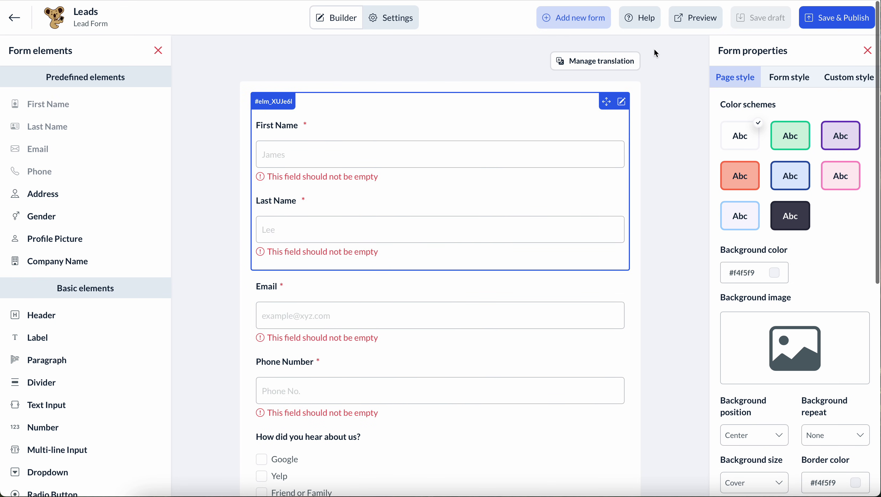
{"action": "scroll", "coordinate": [307, 240], "scroll_direction": "down", "scroll_amount": 3}
{"action": "scroll", "coordinate": [502, 265], "scroll_direction": "down", "scroll_amount": 6}
{"action": "scroll", "coordinate": [516, 236], "scroll_direction": "up", "scroll_amount": 9}
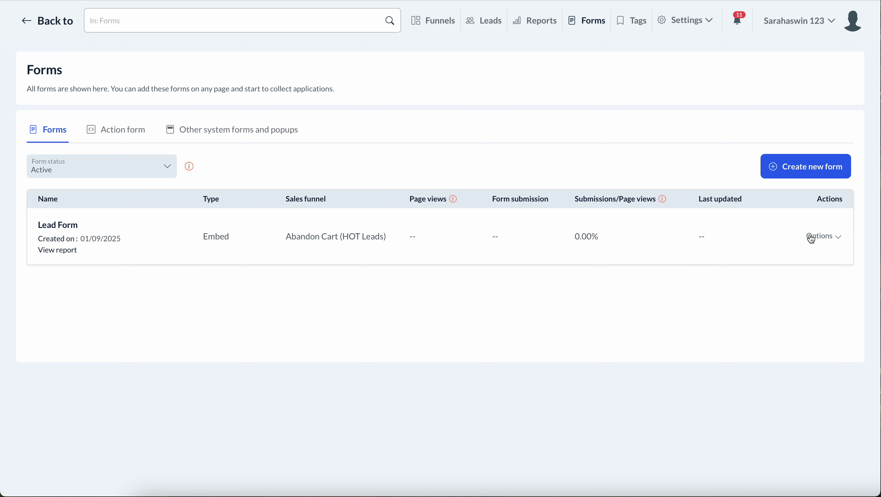
{"action": "left_click", "coordinate": [826, 236]}
- Dismiss the Lead Form actions, scan the leads list, and return to the Abandon Cart (HOT Leads) board
{"action": "left_click", "coordinate": [646, 104]}
{"action": "left_click", "coordinate": [499, 31]}
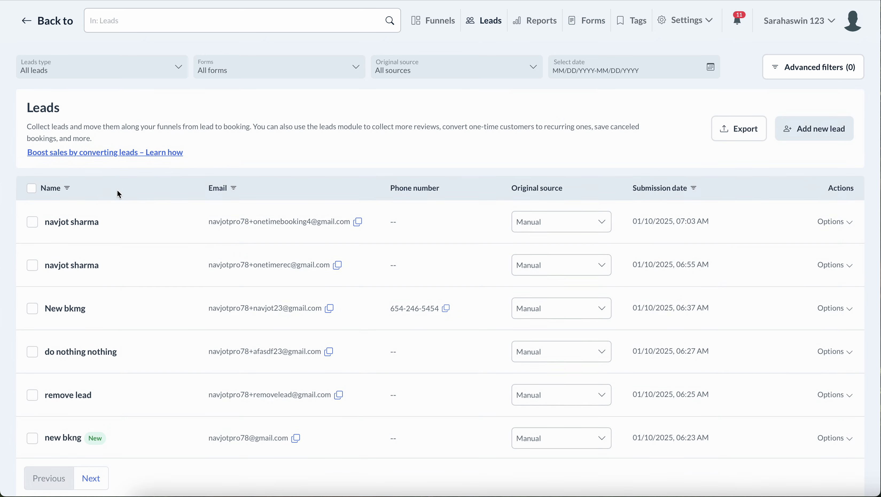
{"action": "scroll", "coordinate": [495, 360], "scroll_direction": "down", "scroll_amount": 2}
{"action": "scroll", "coordinate": [496, 360], "scroll_direction": "up", "scroll_amount": 2}
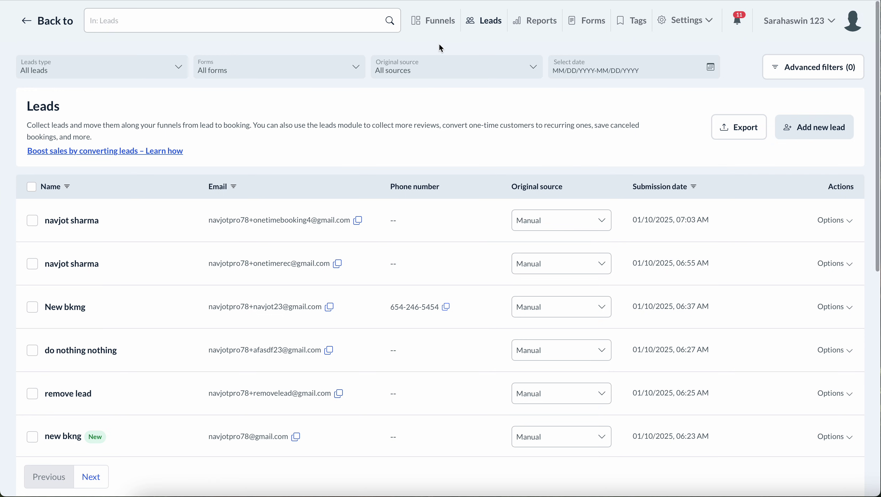
{"action": "left_click", "coordinate": [433, 21]}
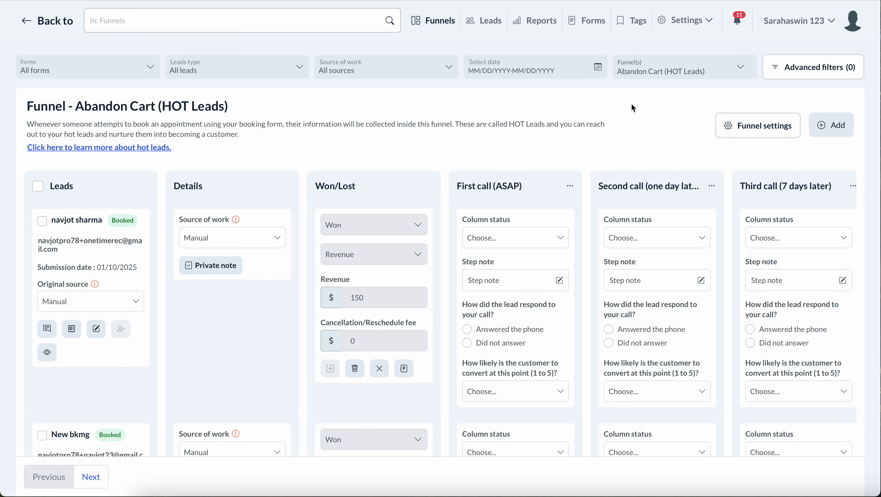
{"action": "left_click", "coordinate": [636, 75]}
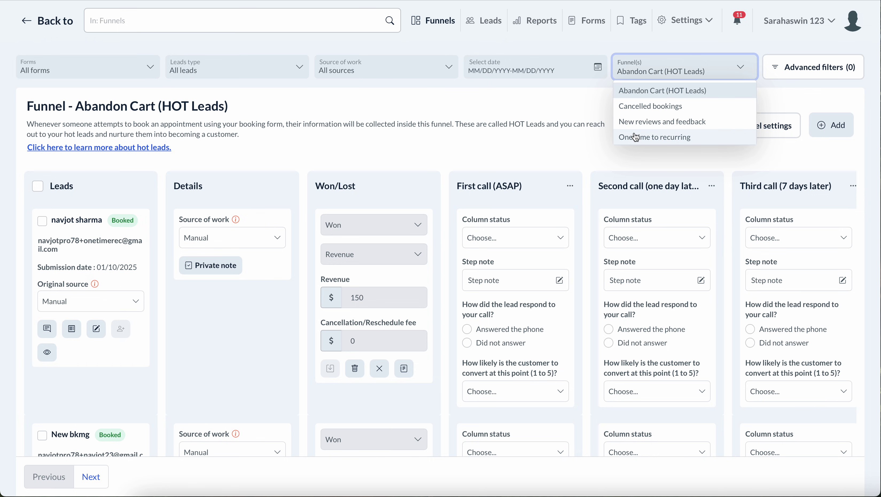
{"action": "left_click", "coordinate": [636, 80]}
{"action": "left_click", "coordinate": [636, 79]}
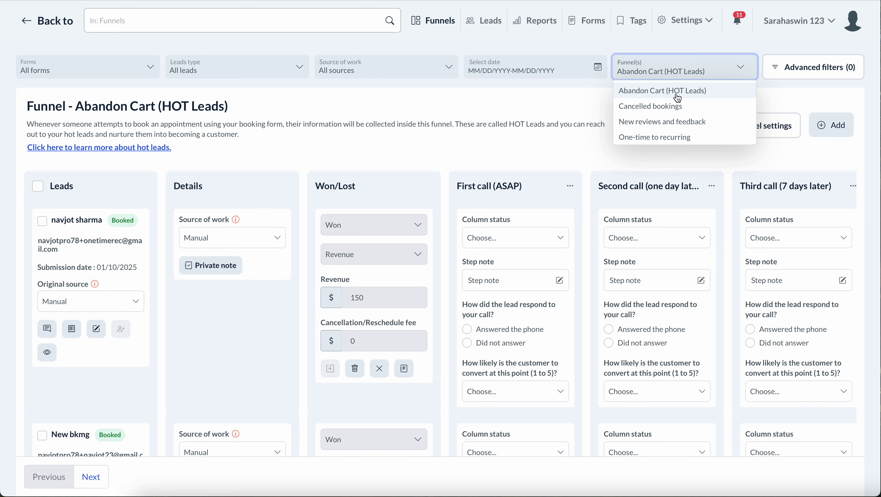
{"action": "left_click", "coordinate": [562, 96]}
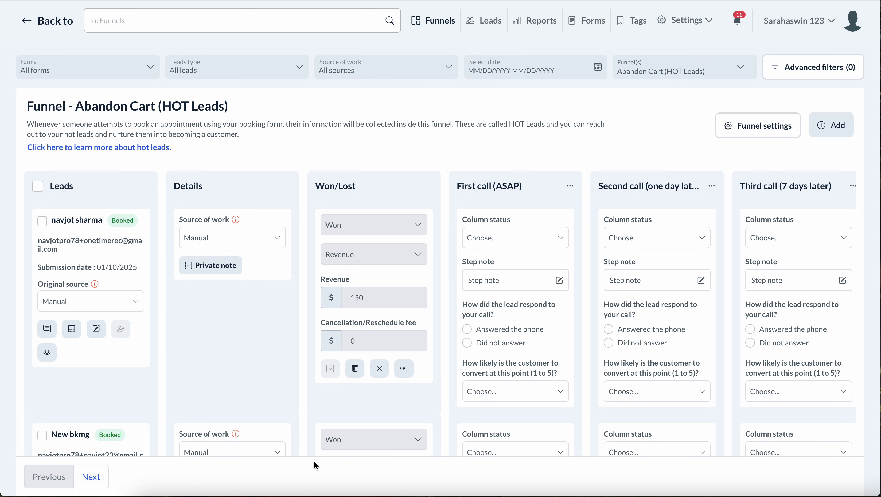
{"action": "left_click", "coordinate": [278, 493]}
{"action": "scroll", "coordinate": [628, 203], "scroll_direction": "down", "scroll_amount": 5}
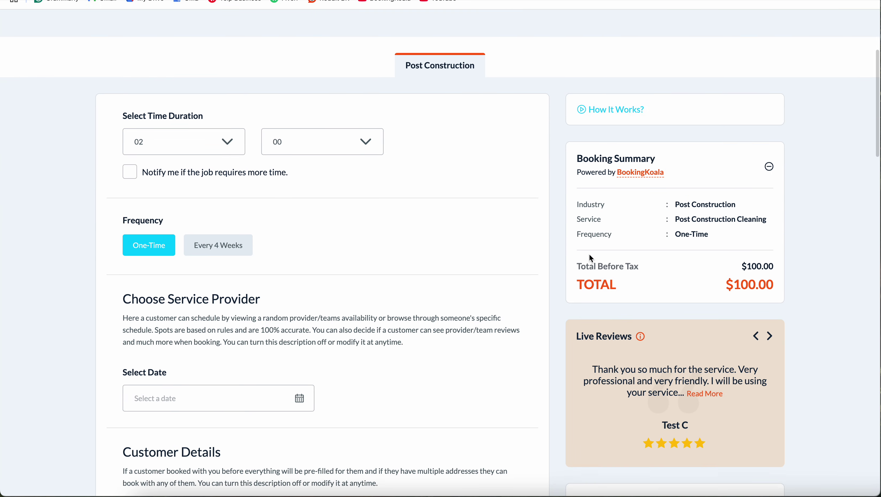
{"action": "scroll", "coordinate": [490, 243], "scroll_direction": "down", "scroll_amount": 8}
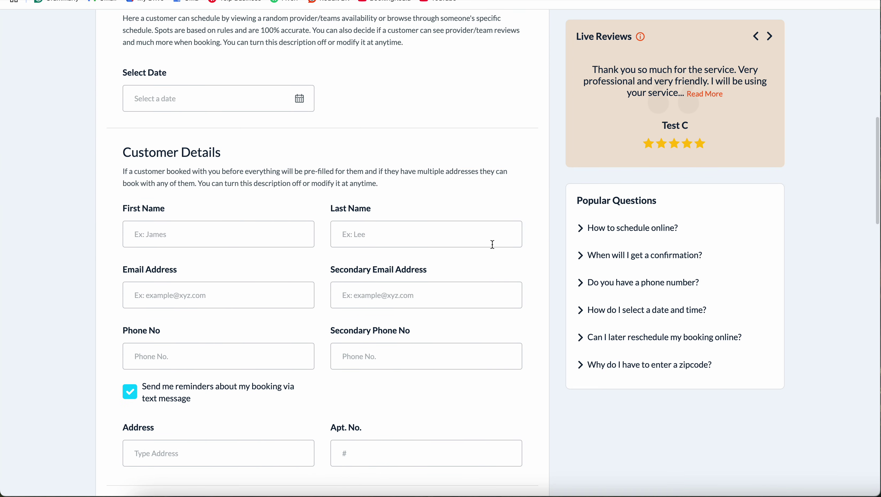
{"action": "scroll", "coordinate": [453, 183], "scroll_direction": "up", "scroll_amount": 10}
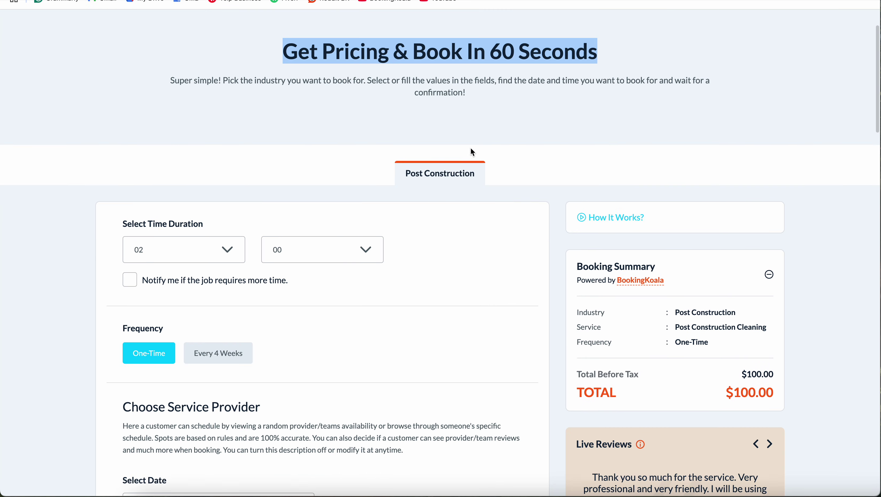
{"action": "scroll", "coordinate": [395, 213], "scroll_direction": "down", "scroll_amount": 6}
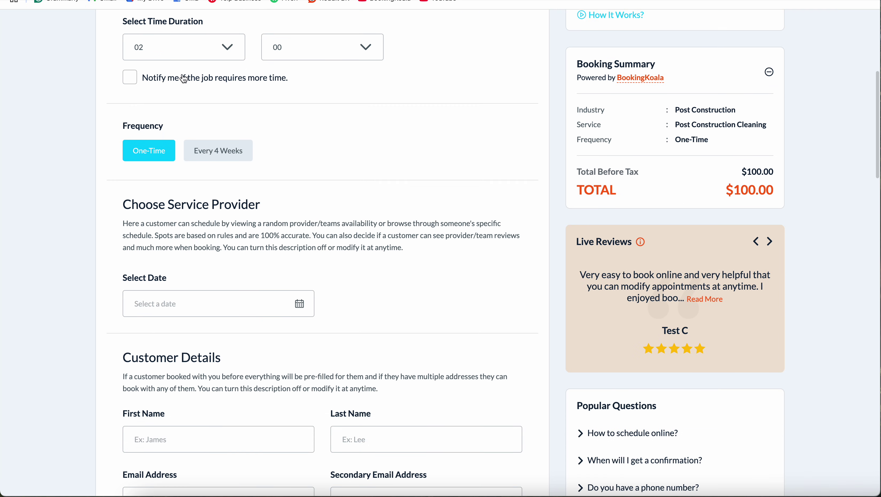
{"action": "scroll", "coordinate": [440, 296], "scroll_direction": "down", "scroll_amount": 6}
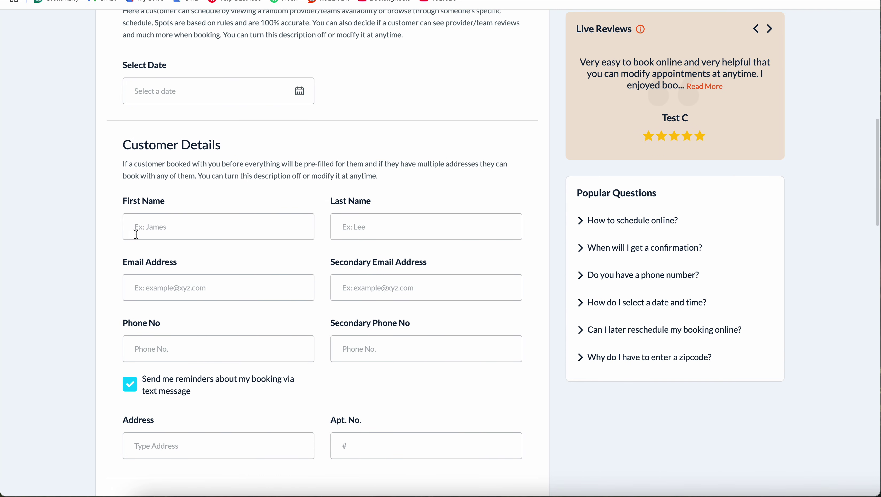
{"action": "scroll", "coordinate": [222, 226], "scroll_direction": "down", "scroll_amount": 1}
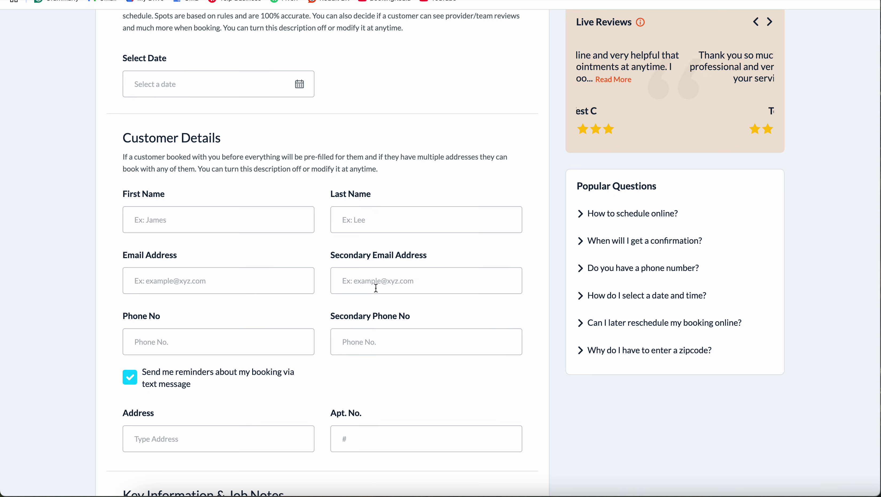
{"action": "scroll", "coordinate": [410, 285], "scroll_direction": "down", "scroll_amount": 1}
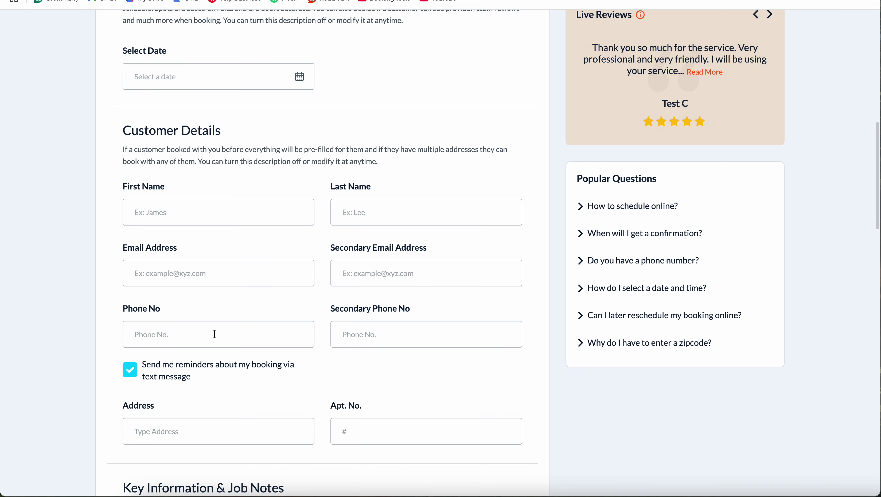
{"action": "scroll", "coordinate": [501, 228], "scroll_direction": "down", "scroll_amount": 15}
{"action": "scroll", "coordinate": [222, 238], "scroll_direction": "up", "scroll_amount": 1}
{"action": "scroll", "coordinate": [379, 267], "scroll_direction": "up", "scroll_amount": 20}
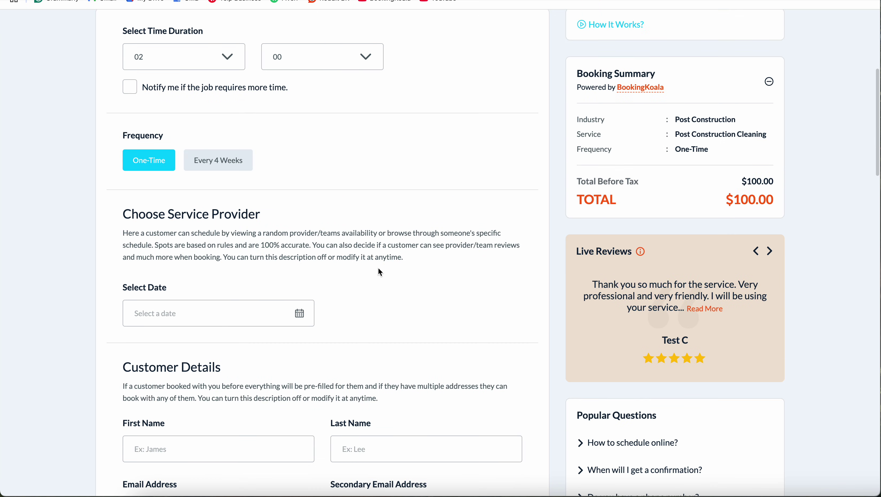
{"action": "scroll", "coordinate": [380, 271], "scroll_direction": "up", "scroll_amount": 9}
{"action": "left_click", "coordinate": [359, 219]}
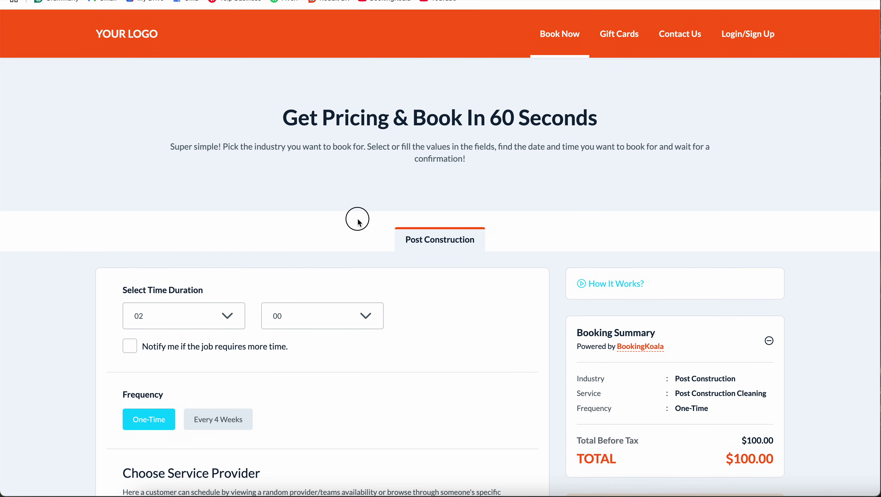
{"action": "left_click", "coordinate": [290, 492]}
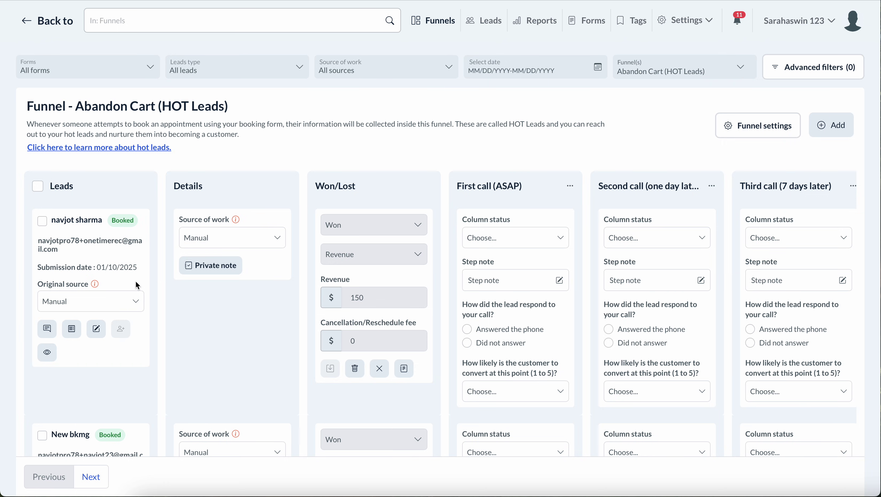
- Open the first Abandon Cart lead's full details, then close them back to the board
{"action": "scroll", "coordinate": [138, 286], "scroll_direction": "down", "scroll_amount": 1}
{"action": "scroll", "coordinate": [128, 253], "scroll_direction": "down", "scroll_amount": 10}
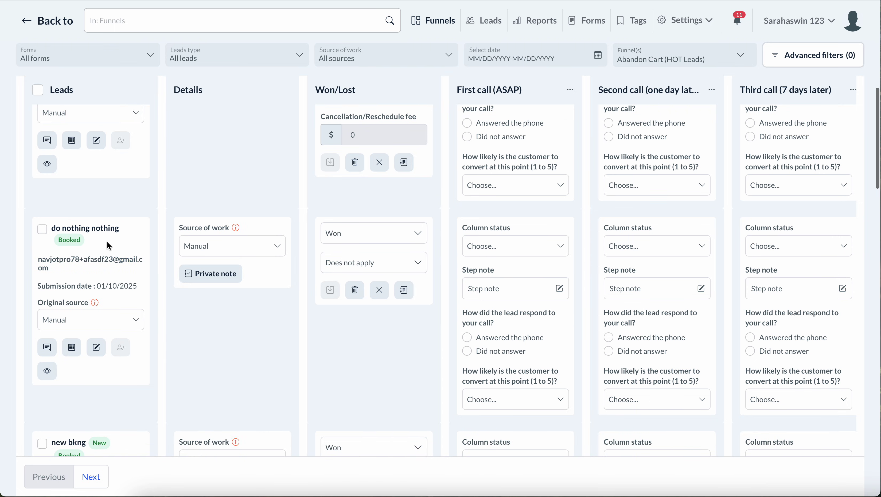
{"action": "scroll", "coordinate": [117, 243], "scroll_direction": "down", "scroll_amount": 20}
{"action": "scroll", "coordinate": [119, 244], "scroll_direction": "down", "scroll_amount": 15}
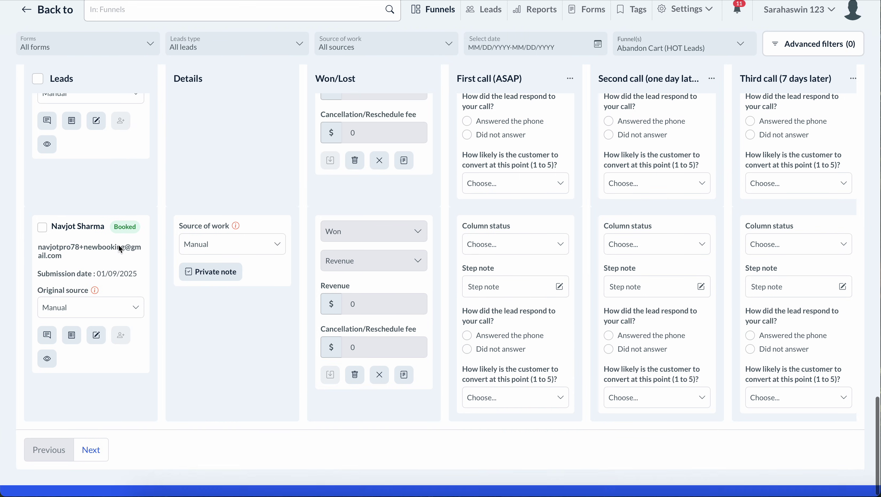
{"action": "scroll", "coordinate": [118, 245], "scroll_direction": "up", "scroll_amount": 20}
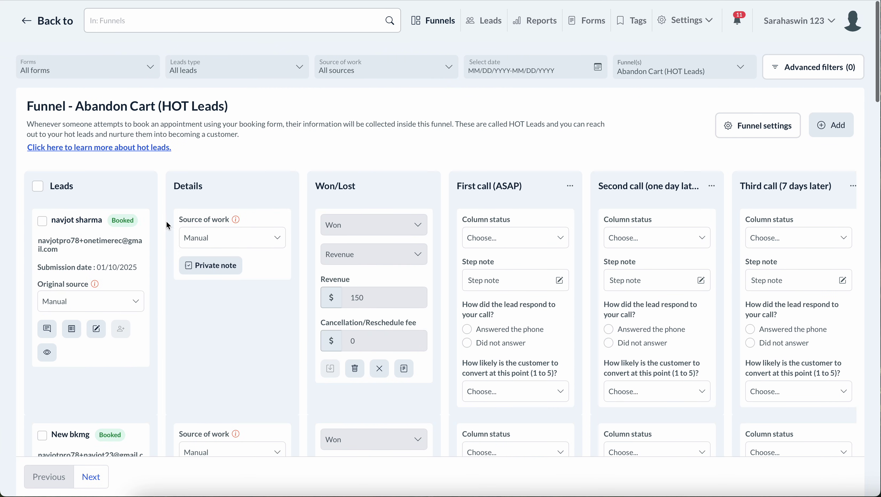
{"action": "scroll", "coordinate": [125, 228], "scroll_direction": "down", "scroll_amount": 2}
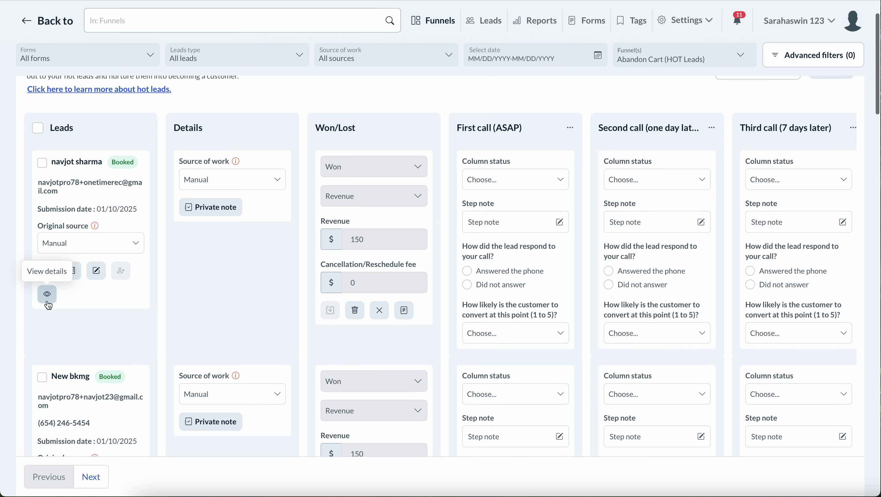
{"action": "left_click", "coordinate": [47, 294]}
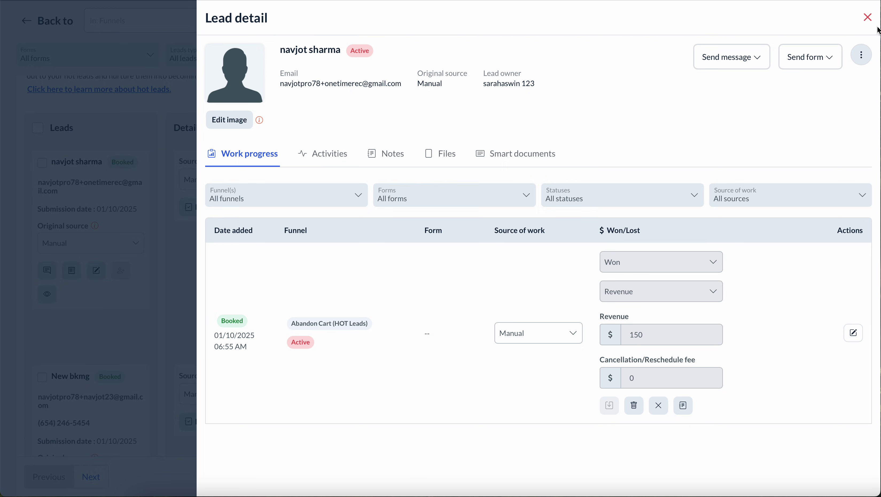
{"action": "left_click", "coordinate": [867, 18]}
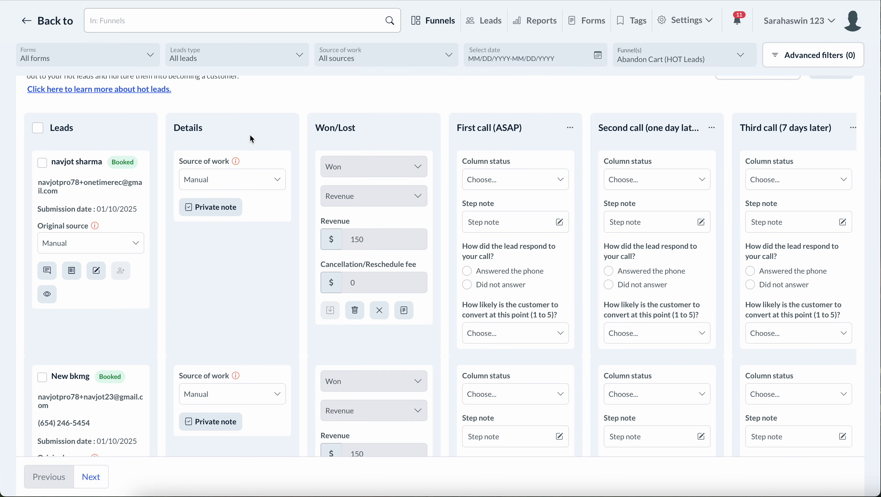
- Reopen the first lead's details, return to the funnel board, and bring up the booking page
{"action": "scroll", "coordinate": [157, 184], "scroll_direction": "up", "scroll_amount": 2}
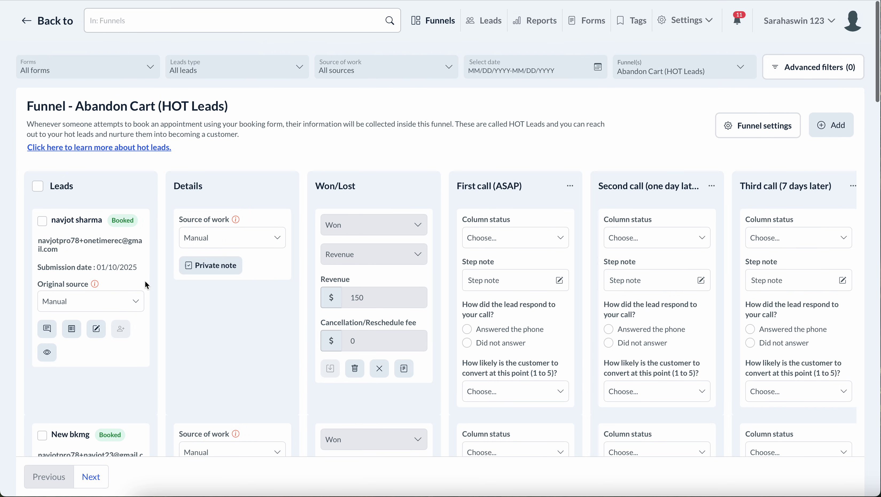
{"action": "scroll", "coordinate": [83, 247], "scroll_direction": "down", "scroll_amount": 2}
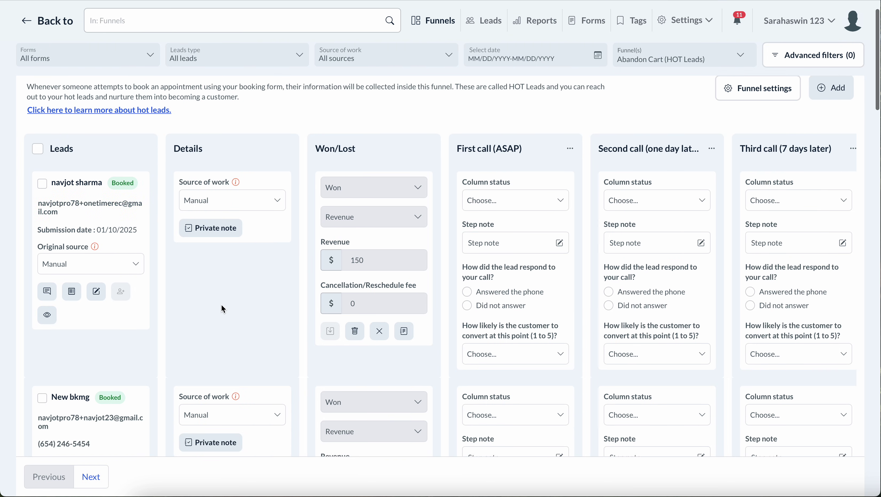
{"action": "scroll", "coordinate": [221, 303], "scroll_direction": "up", "scroll_amount": 1}
{"action": "scroll", "coordinate": [69, 303], "scroll_direction": "down", "scroll_amount": 4}
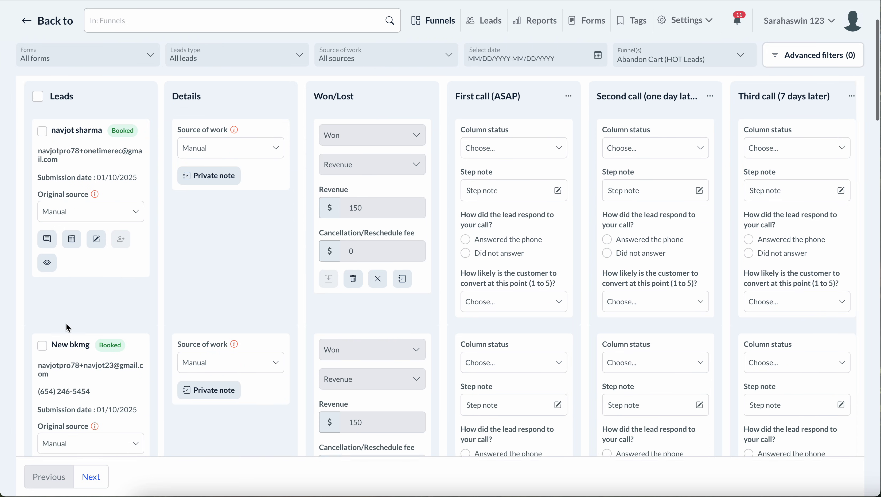
{"action": "left_click", "coordinate": [78, 126]}
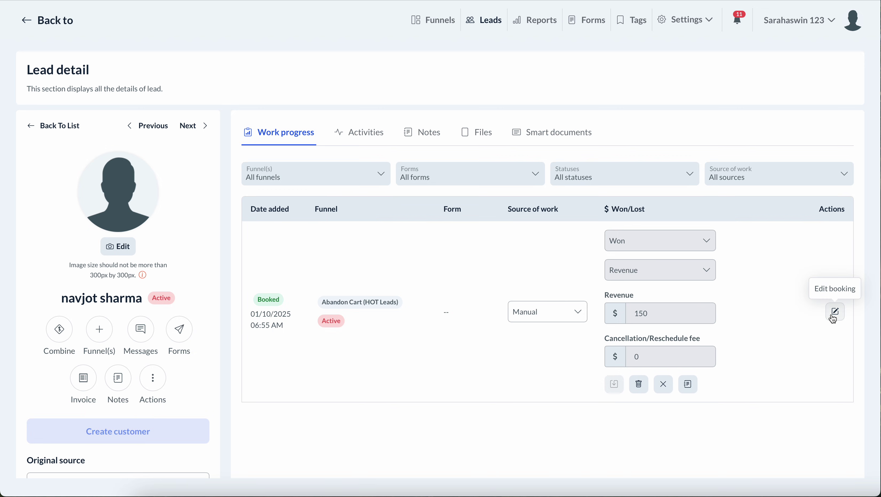
{"action": "left_click", "coordinate": [444, 28]}
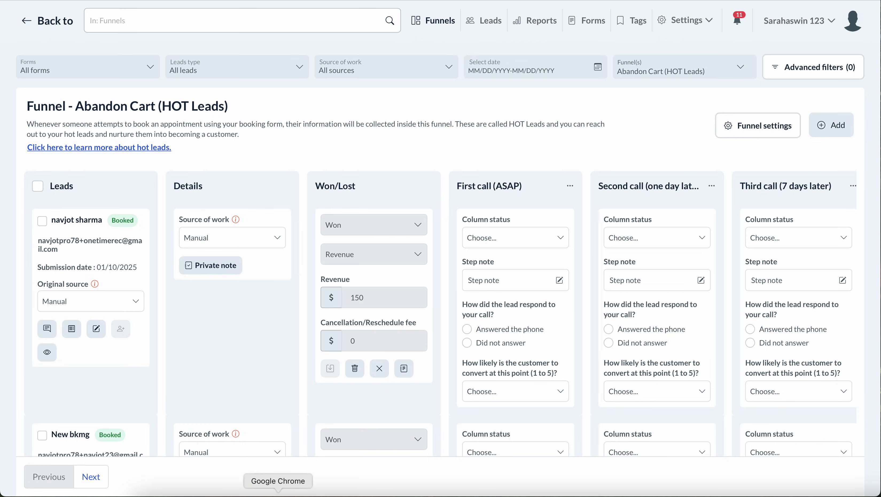
{"action": "left_click", "coordinate": [278, 493]}
- Set the booking frequency to Every 4 Weeks
{"action": "scroll", "coordinate": [403, 232], "scroll_direction": "down", "scroll_amount": 7}
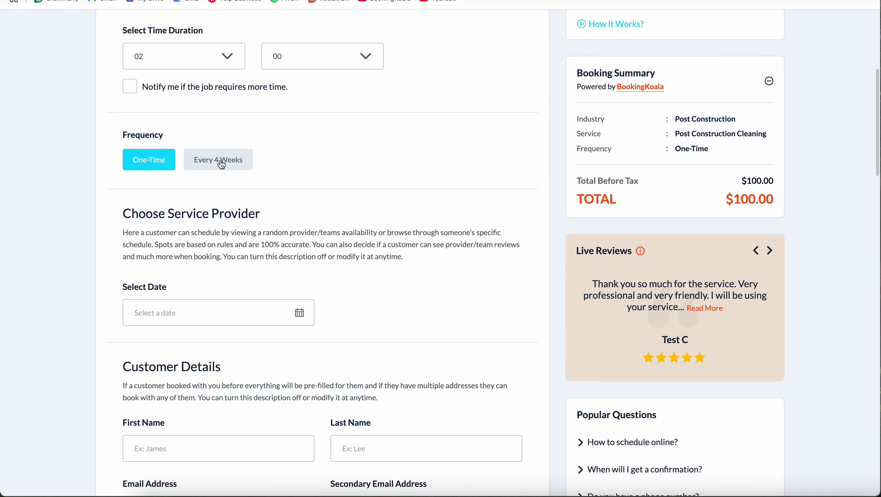
{"action": "left_click", "coordinate": [222, 158]}
{"action": "scroll", "coordinate": [306, 265], "scroll_direction": "down", "scroll_amount": 3}
{"action": "scroll", "coordinate": [306, 267], "scroll_direction": "down", "scroll_amount": 3}
- Enter the test customer's first name, e-mail address and last name
{"action": "left_click", "coordinate": [198, 259]}
{"action": "type", "text": "Test"}
{"action": "scroll", "coordinate": [199, 261], "scroll_direction": "down", "scroll_amount": 2}
{"action": "left_click", "coordinate": [200, 263]}
{"action": "type", "text": "test@gmail.com"}
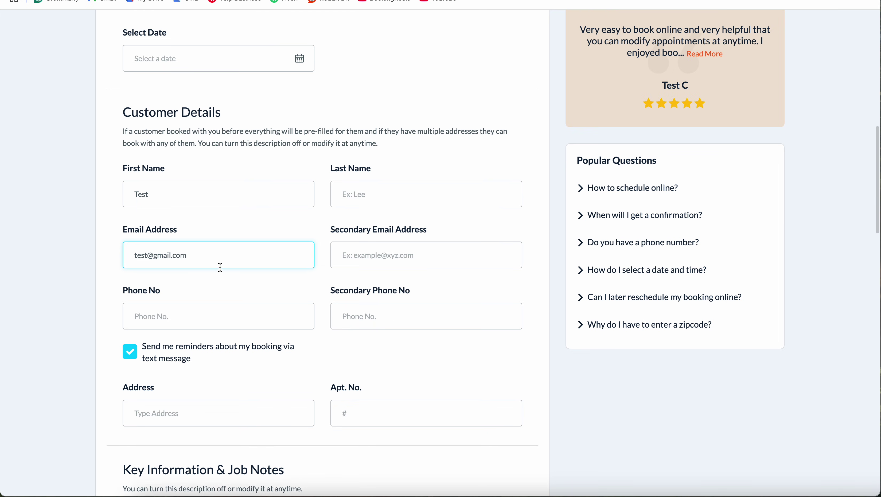
{"action": "scroll", "coordinate": [220, 265], "scroll_direction": "down", "scroll_amount": 1}
{"action": "left_click", "coordinate": [408, 184]}
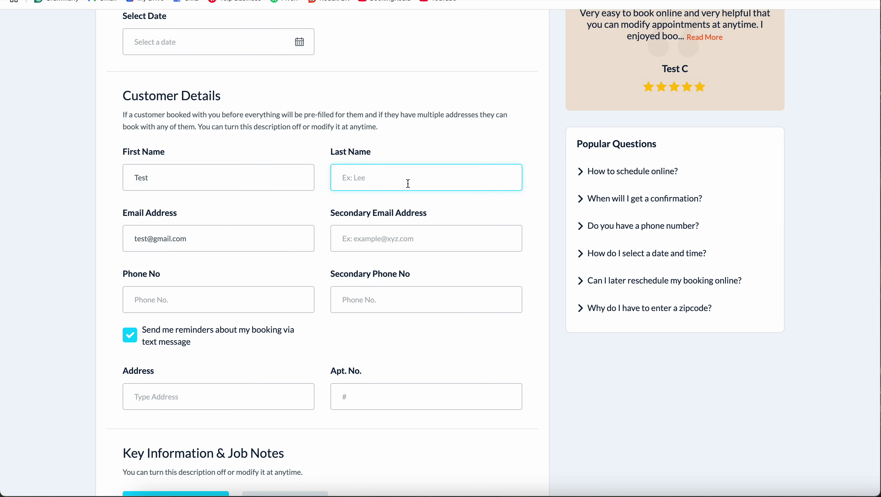
{"action": "type", "text": "Testlastname"}
- Choose Cash/Check payment and return to the funnel window without saving the booking
{"action": "scroll", "coordinate": [395, 230], "scroll_direction": "down", "scroll_amount": 15}
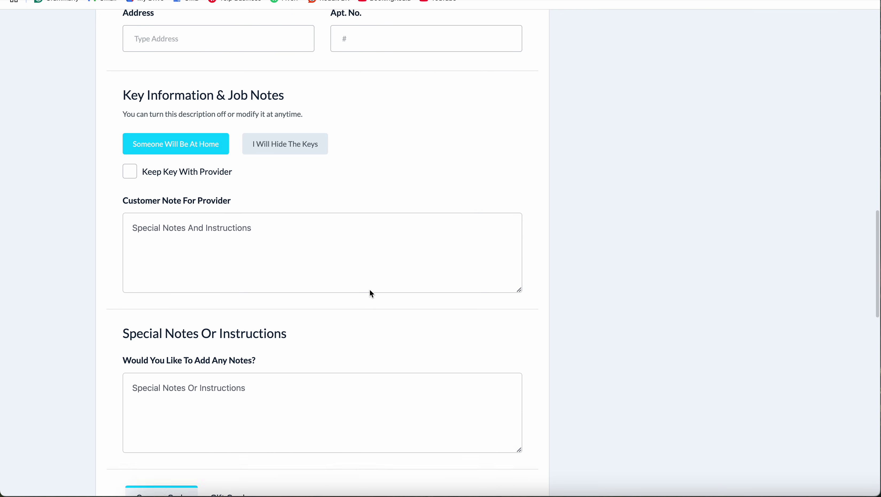
{"action": "scroll", "coordinate": [279, 329], "scroll_direction": "down", "scroll_amount": 11}
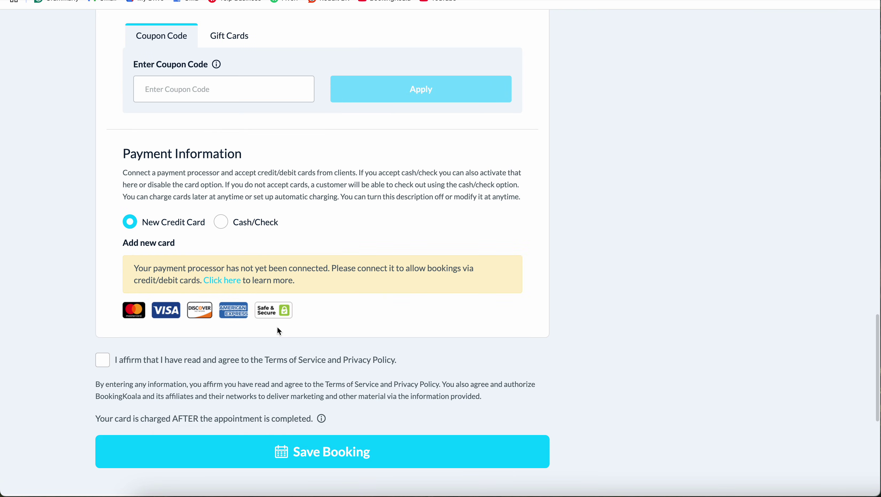
{"action": "left_click", "coordinate": [220, 221]}
{"action": "scroll", "coordinate": [617, 286], "scroll_direction": "up", "scroll_amount": 20}
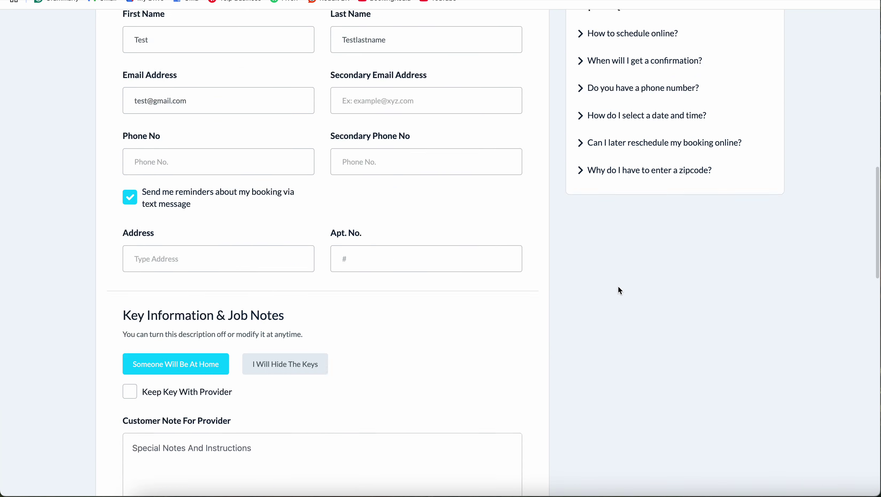
{"action": "scroll", "coordinate": [817, 229], "scroll_direction": "up", "scroll_amount": 2}
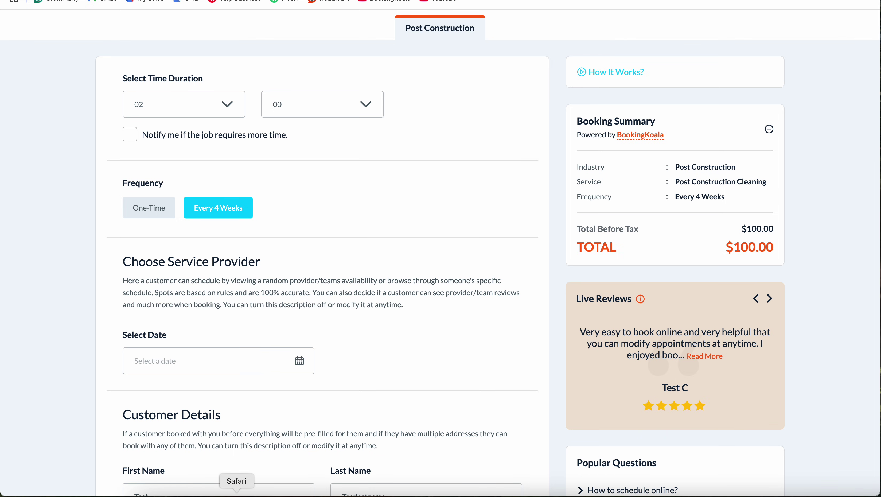
{"action": "left_click", "coordinate": [278, 492]}
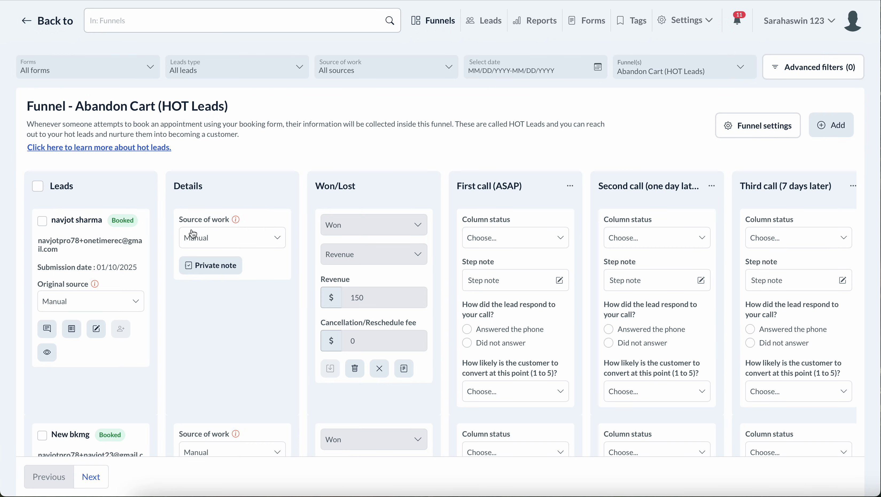
- Open the lead Settings page and list the other system forms and popups
{"action": "scroll", "coordinate": [146, 278], "scroll_direction": "down", "scroll_amount": 5}
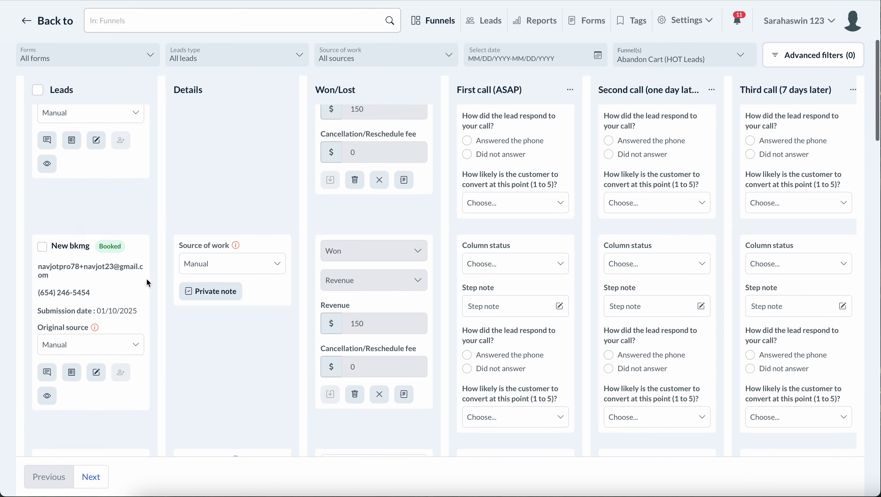
{"action": "scroll", "coordinate": [146, 283], "scroll_direction": "up", "scroll_amount": 5}
{"action": "left_click", "coordinate": [684, 20]}
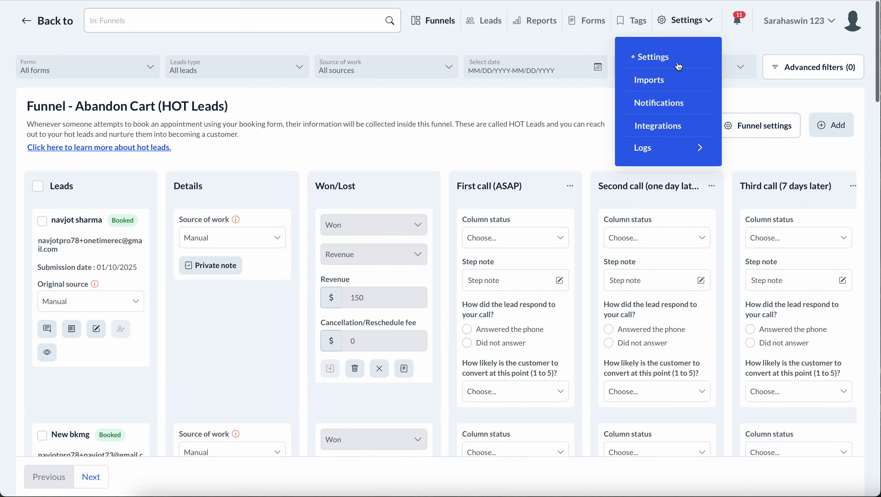
{"action": "left_click", "coordinate": [661, 57]}
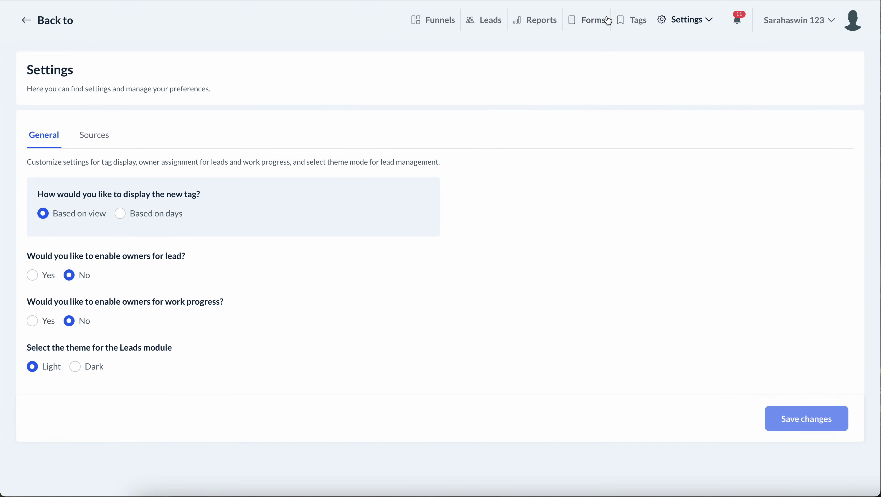
{"action": "left_click", "coordinate": [609, 22]}
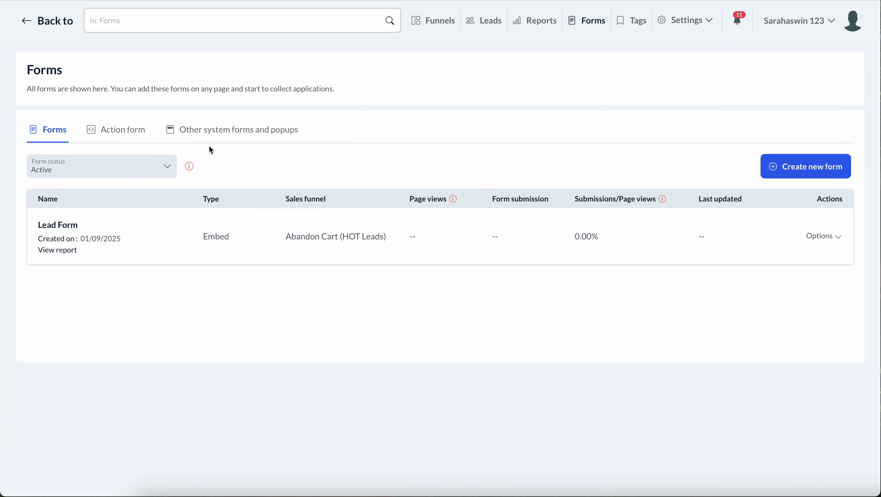
{"action": "left_click", "coordinate": [226, 134]}
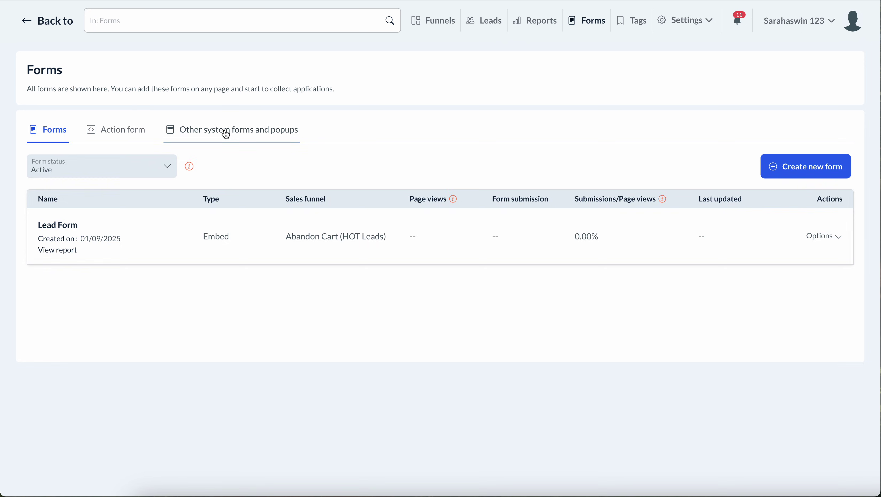
- Verify the Booking Form feeds the Abandon Cart (HOT Leads) funnel, then close without saving
{"action": "left_click", "coordinate": [806, 233]}
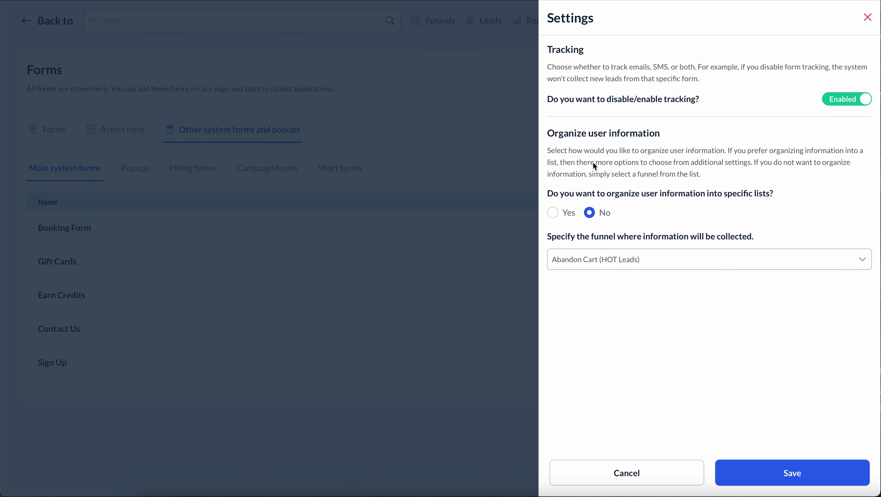
{"action": "left_click", "coordinate": [598, 268]}
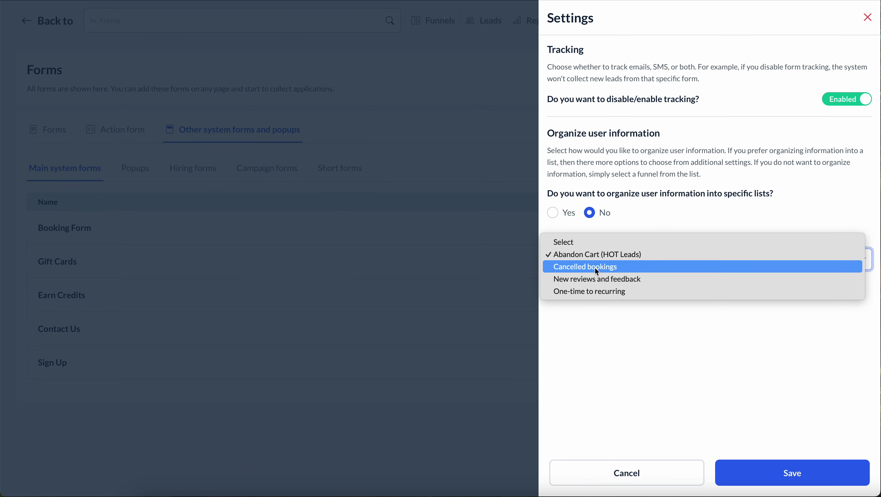
{"action": "left_click", "coordinate": [579, 328]}
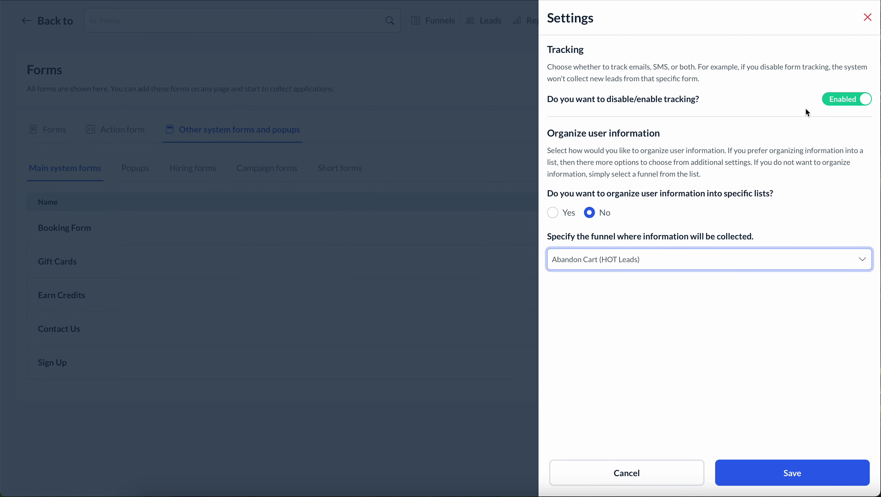
{"action": "left_click", "coordinate": [867, 17]}
{"action": "left_click", "coordinate": [442, 26]}
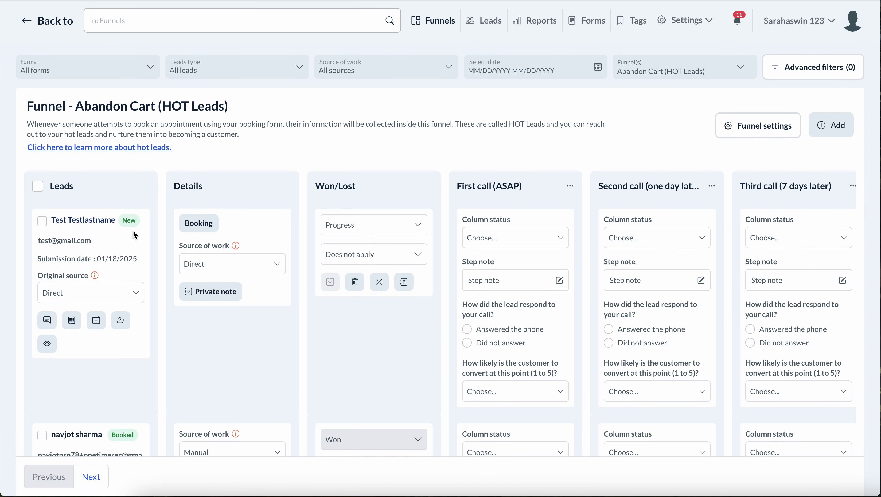
- Check the new test lead card, glance at the booking window, and return to the funnel board
{"action": "scroll", "coordinate": [133, 230], "scroll_direction": "down", "scroll_amount": 1}
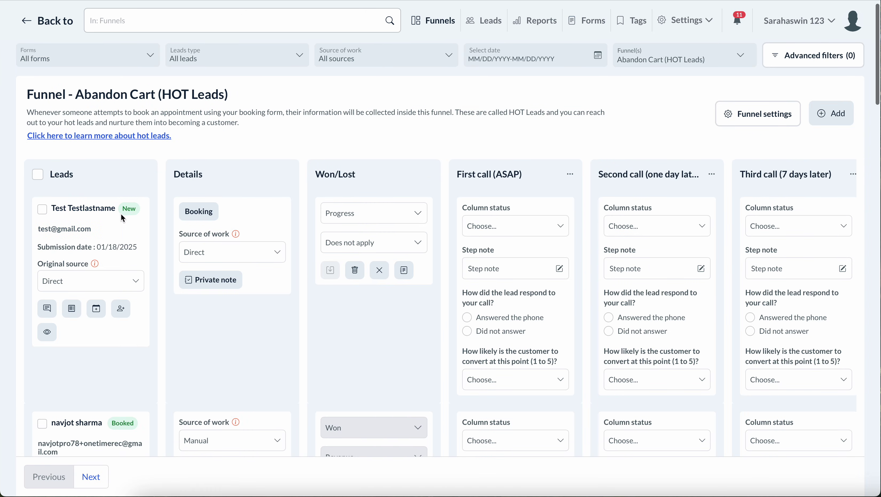
{"action": "scroll", "coordinate": [139, 252], "scroll_direction": "up", "scroll_amount": 1}
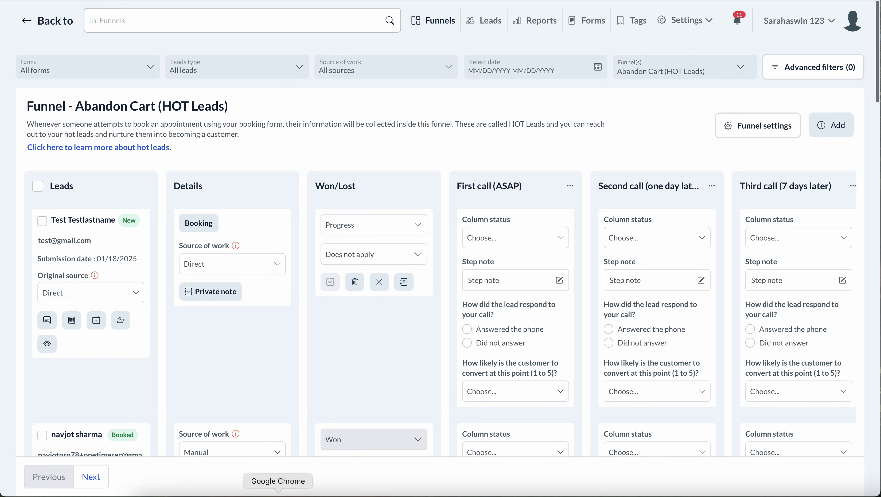
{"action": "left_click", "coordinate": [275, 494]}
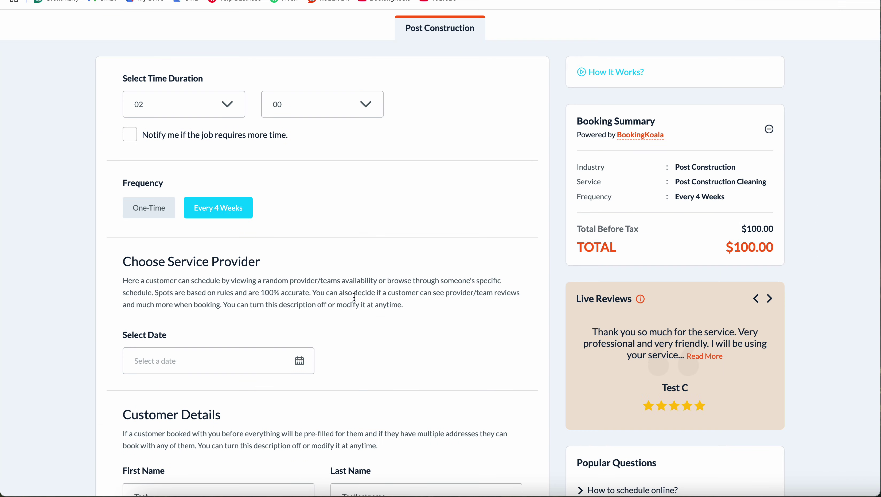
{"action": "scroll", "coordinate": [366, 291], "scroll_direction": "down", "scroll_amount": 2}
{"action": "scroll", "coordinate": [418, 144], "scroll_direction": "up", "scroll_amount": 3}
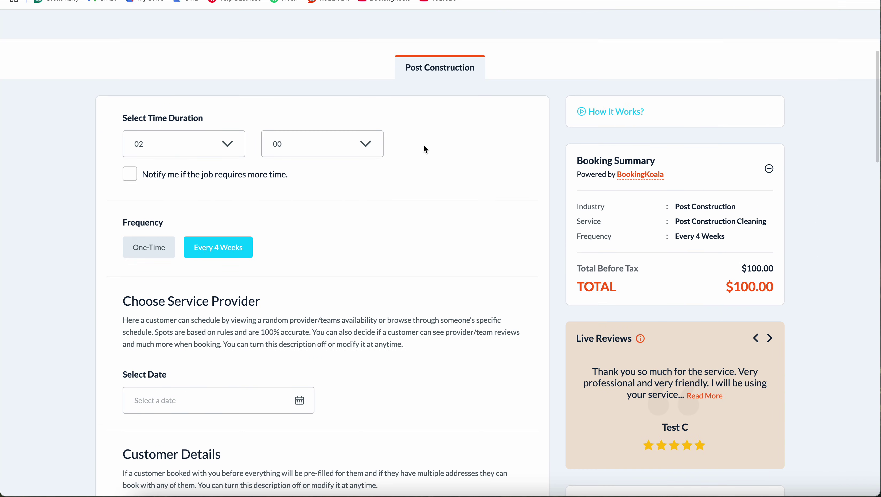
{"action": "scroll", "coordinate": [433, 152], "scroll_direction": "up", "scroll_amount": 1}
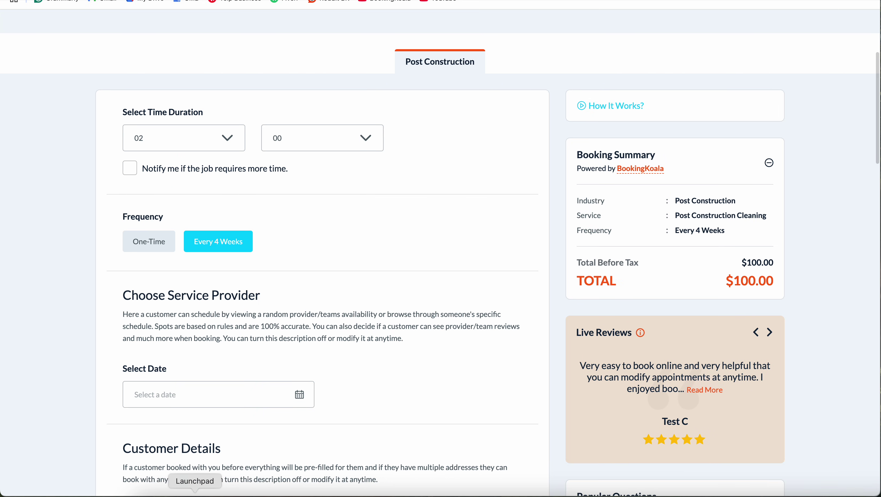
{"action": "left_click", "coordinate": [237, 492]}
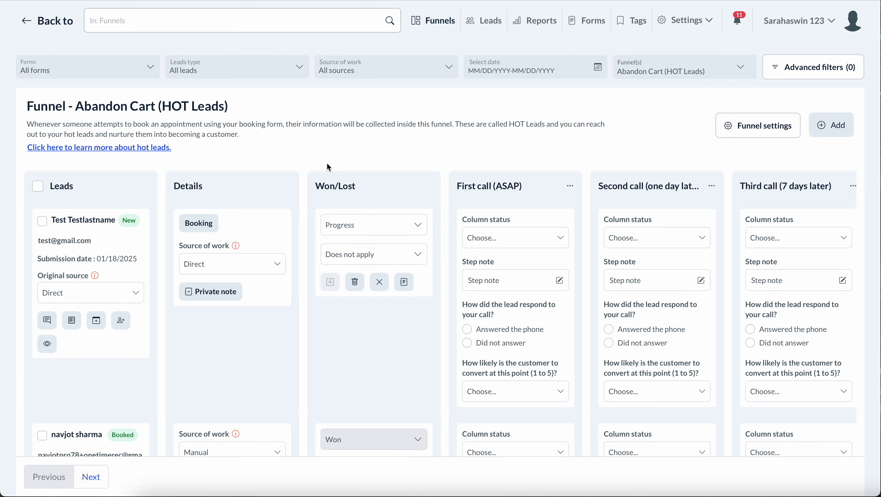
{"action": "scroll", "coordinate": [326, 162], "scroll_direction": "down", "scroll_amount": 1}
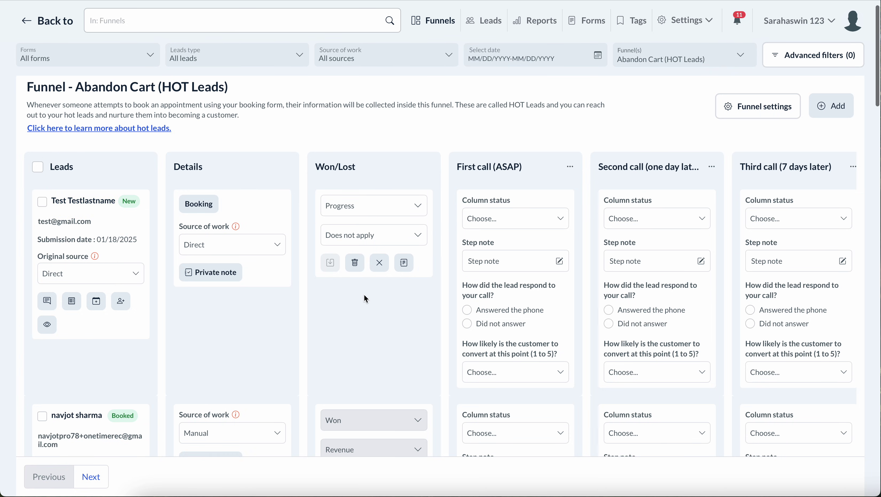
- Review the lead's Post Construction Cleaning every-4-weeks details, create a booking, then open Funnel settings
{"action": "left_click", "coordinate": [204, 206]}
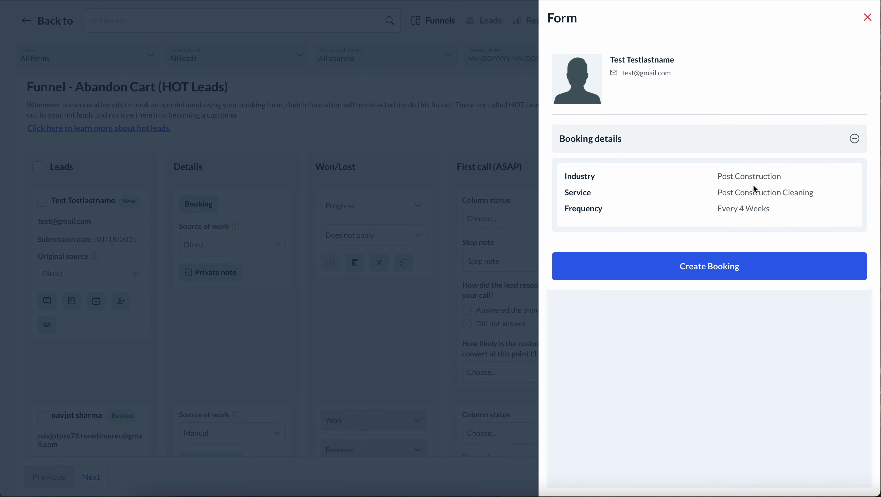
{"action": "left_click", "coordinate": [704, 277]}
{"action": "left_click", "coordinate": [867, 17]}
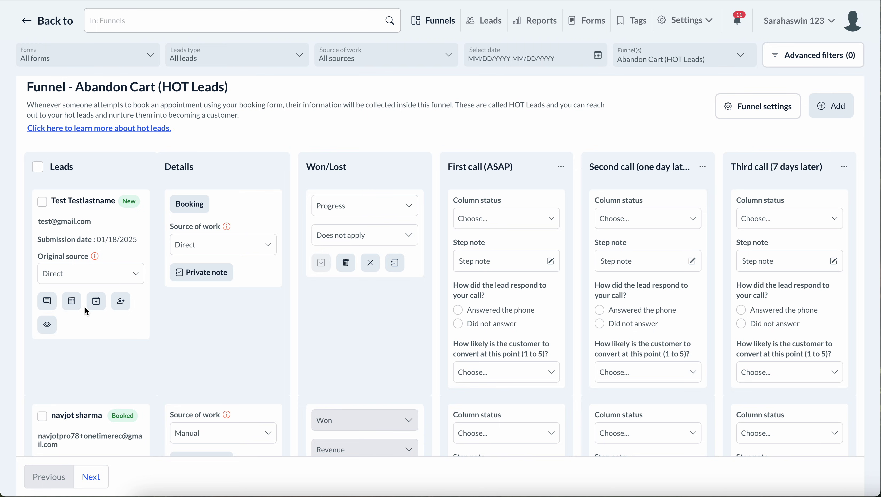
{"action": "left_click", "coordinate": [772, 116]}
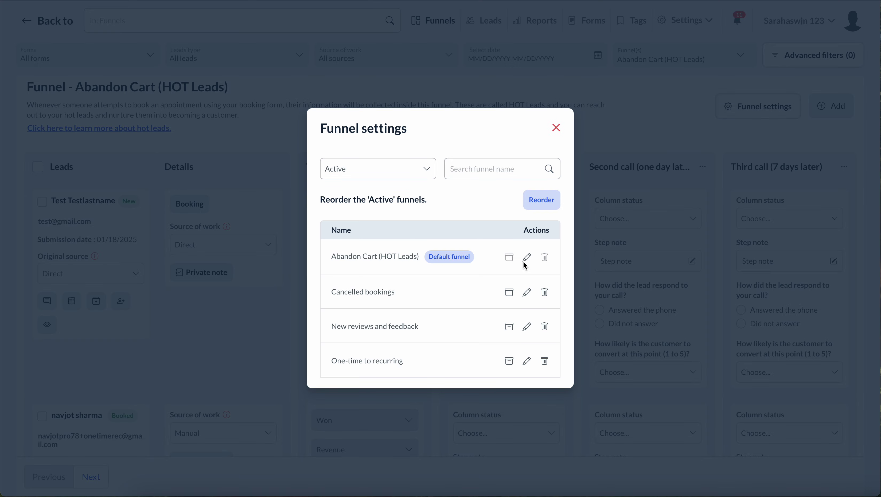
{"action": "left_click", "coordinate": [528, 261]}
{"action": "scroll", "coordinate": [412, 277], "scroll_direction": "down", "scroll_amount": 10}
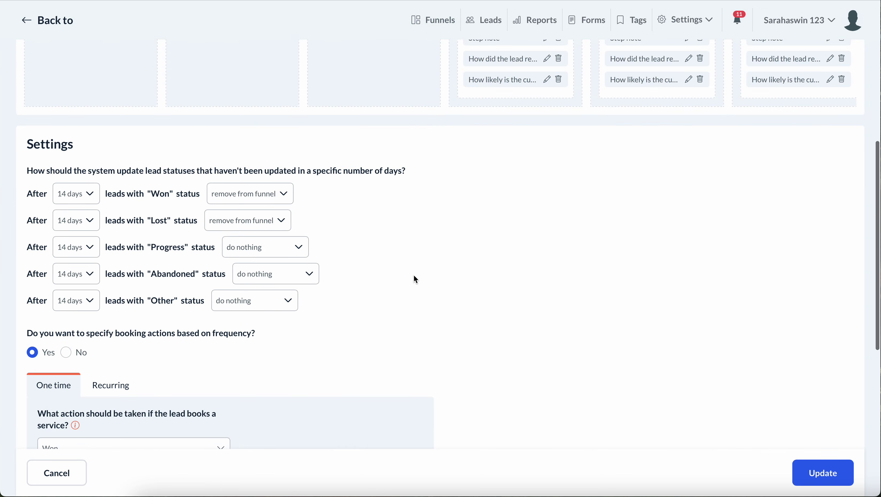
{"action": "scroll", "coordinate": [416, 279], "scroll_direction": "down", "scroll_amount": 7}
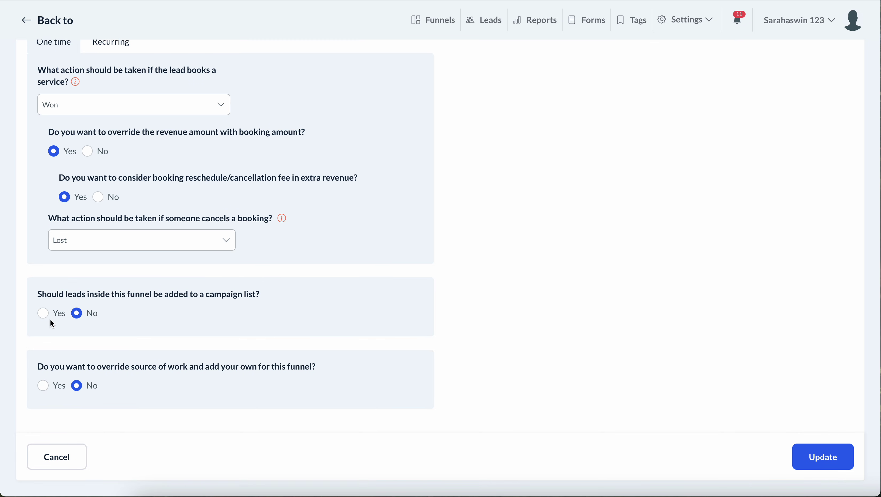
{"action": "scroll", "coordinate": [239, 317], "scroll_direction": "up", "scroll_amount": 1}
{"action": "scroll", "coordinate": [239, 317], "scroll_direction": "down", "scroll_amount": 1}
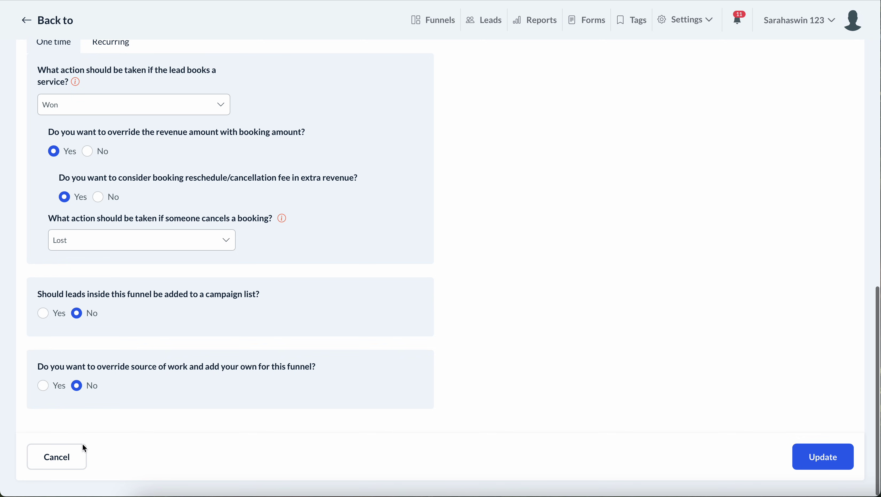
{"action": "scroll", "coordinate": [489, 149], "scroll_direction": "up", "scroll_amount": 4}
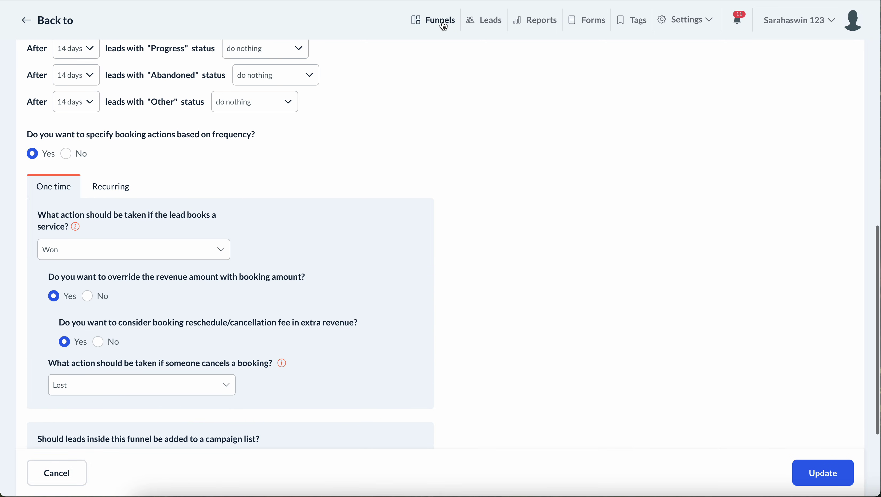
{"action": "left_click", "coordinate": [439, 20]}
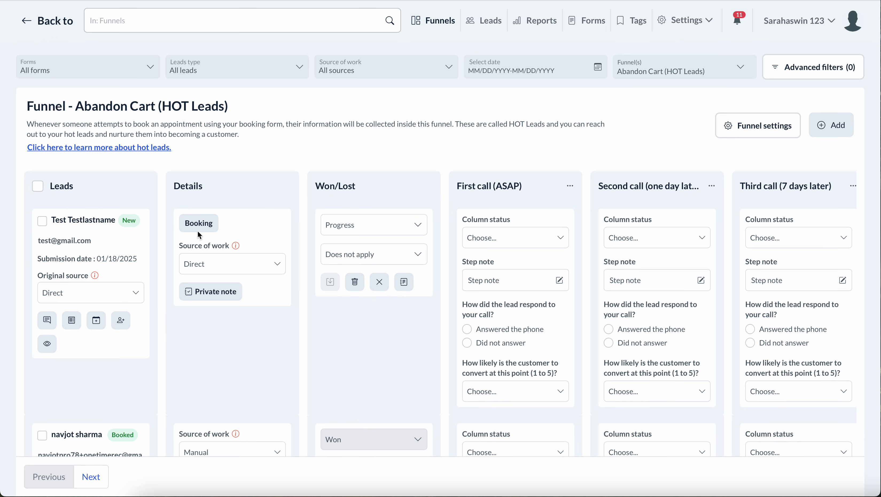
- Scroll the Abandon Cart (HOT Leads) board, checking the in-Progress test lead and $150 Won lead
{"action": "scroll", "coordinate": [137, 240], "scroll_direction": "down", "scroll_amount": 3}
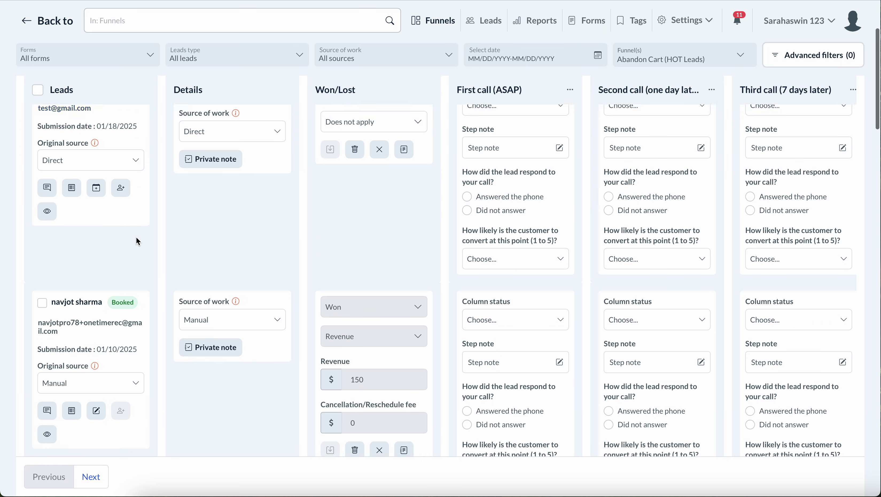
{"action": "scroll", "coordinate": [137, 240], "scroll_direction": "down", "scroll_amount": 1}
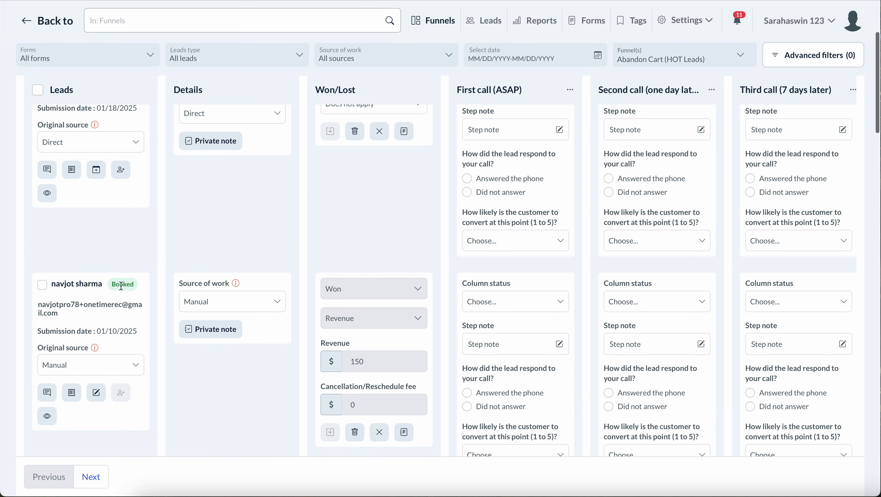
{"action": "scroll", "coordinate": [120, 286], "scroll_direction": "down", "scroll_amount": 1}
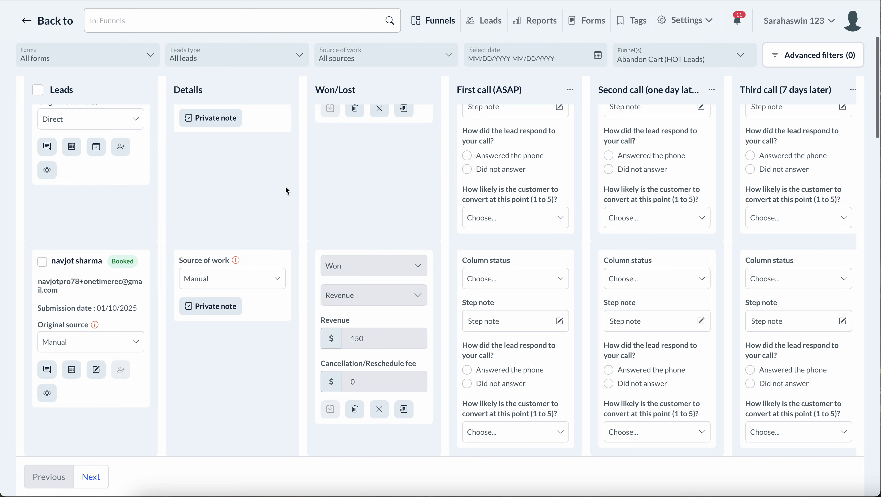
{"action": "scroll", "coordinate": [287, 190], "scroll_direction": "up", "scroll_amount": 1}
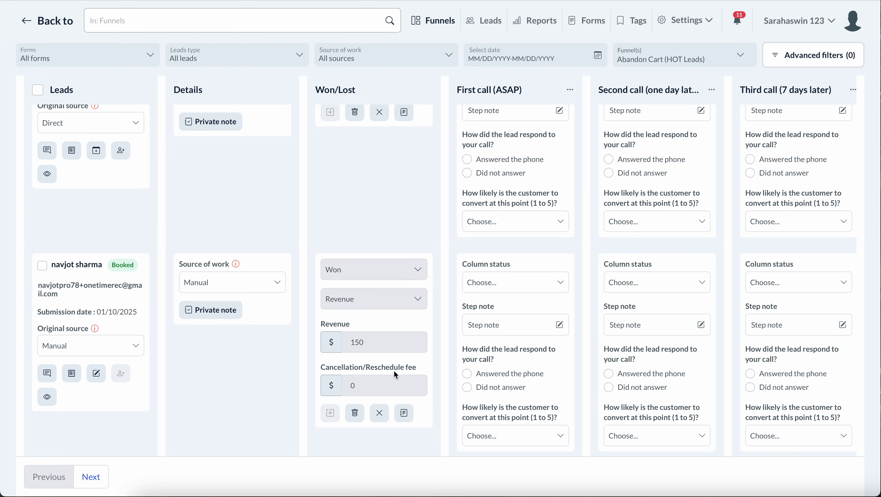
{"action": "scroll", "coordinate": [394, 369], "scroll_direction": "up", "scroll_amount": 5}
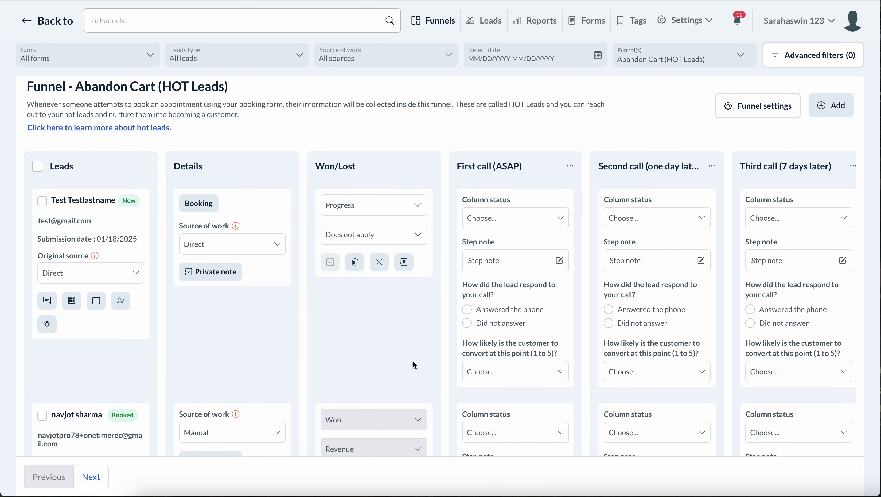
{"action": "scroll", "coordinate": [414, 364], "scroll_direction": "down", "scroll_amount": 1}
{"action": "scroll", "coordinate": [376, 344], "scroll_direction": "up", "scroll_amount": 1}
{"action": "scroll", "coordinate": [369, 344], "scroll_direction": "down", "scroll_amount": 1}
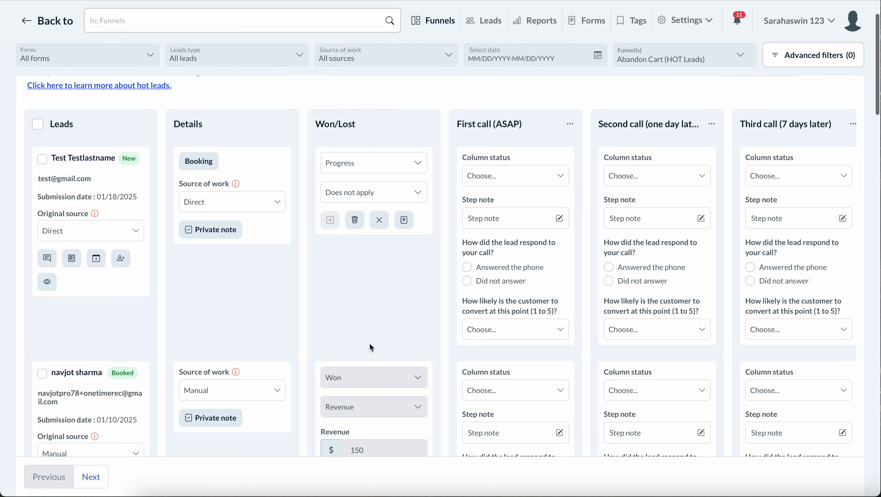
{"action": "scroll", "coordinate": [385, 321], "scroll_direction": "up", "scroll_amount": 2}
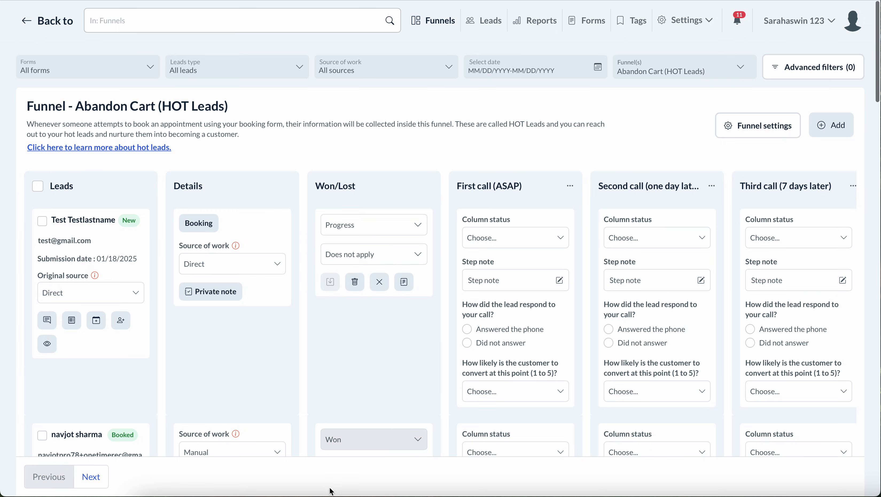
- Glance at the booking page in Chrome, return to the Funnels board, and open the Funnel(s) dropdown
{"action": "left_click", "coordinate": [278, 491]}
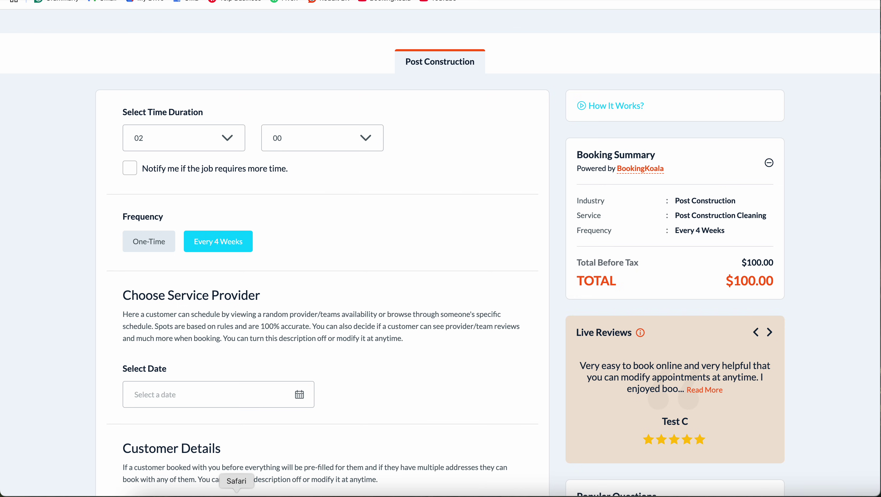
{"action": "left_click", "coordinate": [235, 490]}
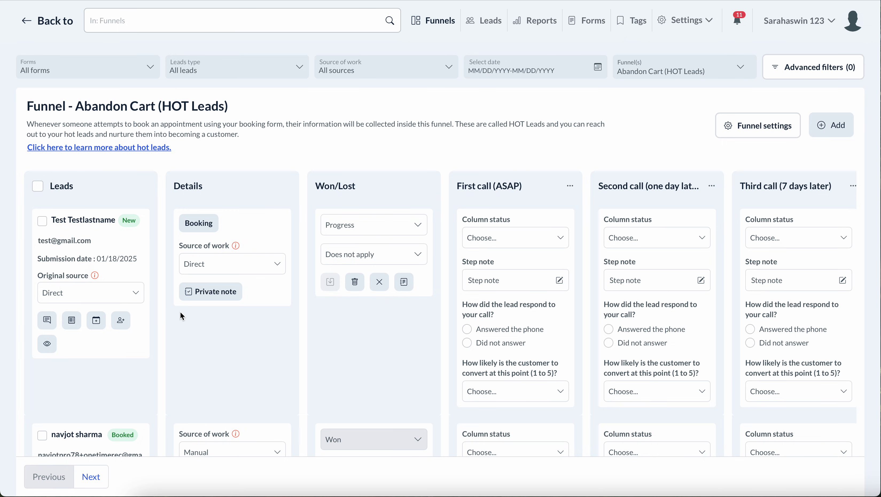
{"action": "left_click", "coordinate": [696, 78]}
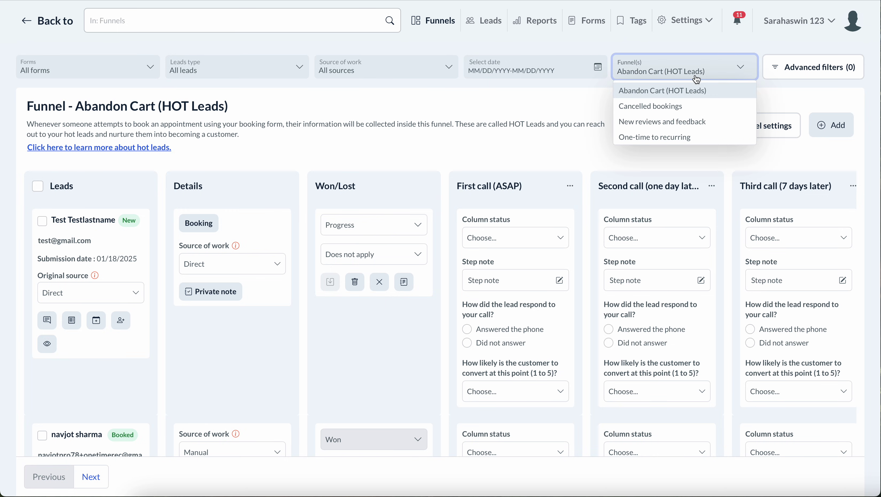
- Switch the board to the Cancelled bookings funnel
{"action": "left_click", "coordinate": [665, 107]}
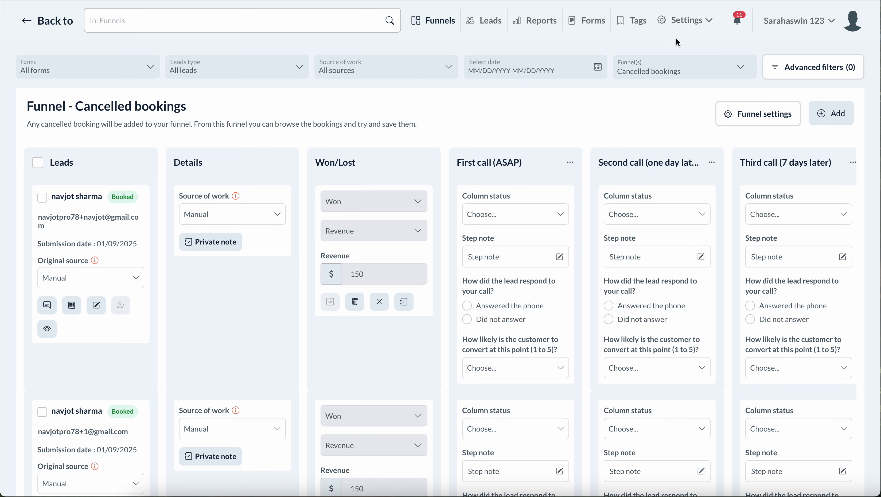
{"action": "mouse_move", "coordinate": [682, 34]}
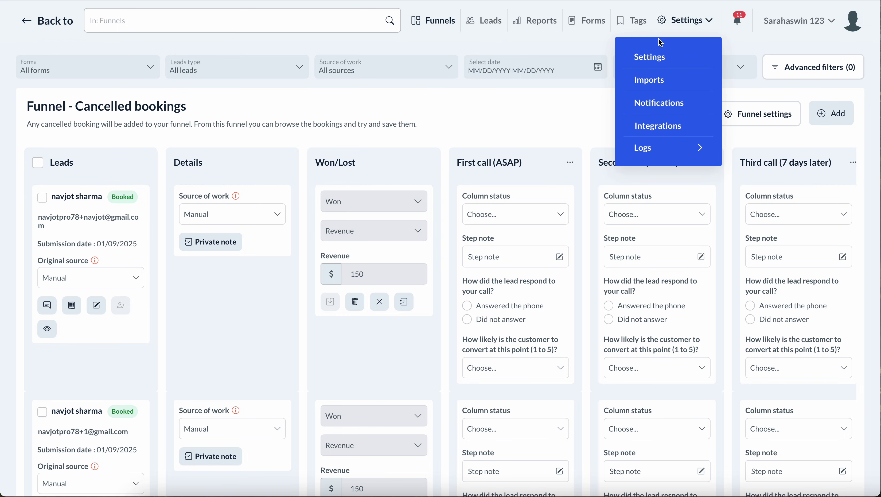
- From Settings > Imports, show the Scheduled import tab with its two disabled daily imports
{"action": "left_click", "coordinate": [651, 78]}
{"action": "left_click", "coordinate": [530, 292]}
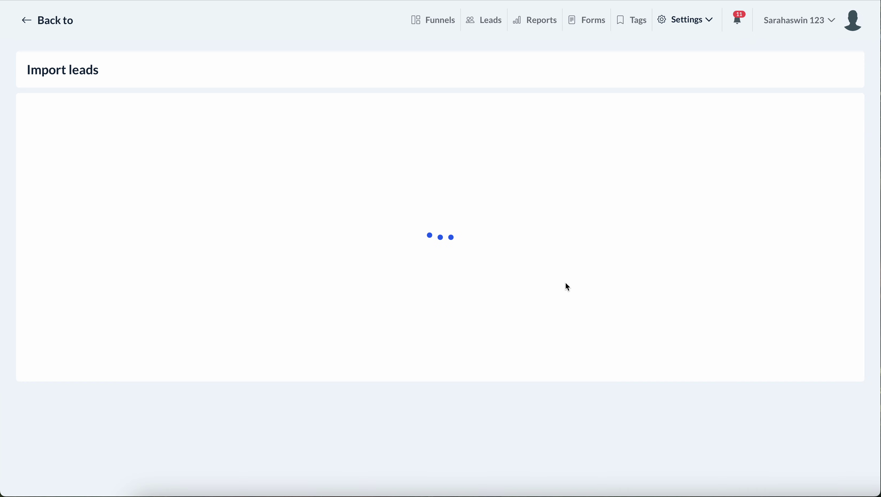
{"action": "left_click", "coordinate": [171, 117]}
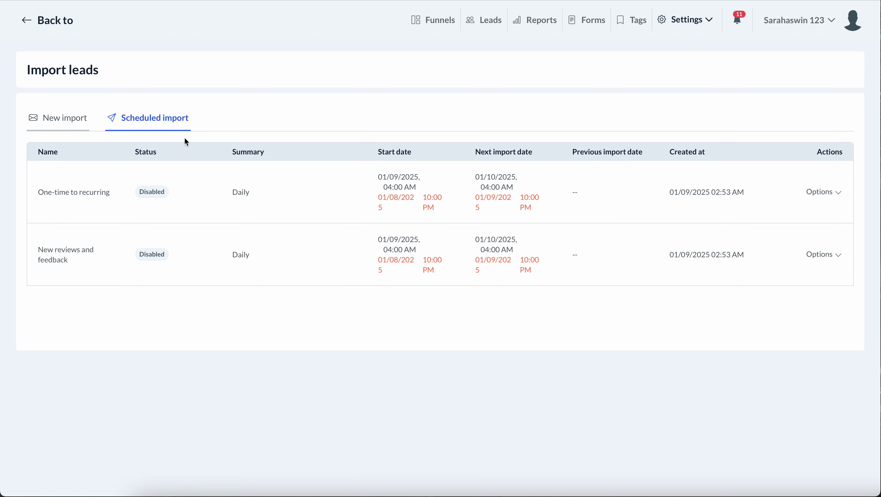
- Return to the funnels board and select the Cancelled bookings funnel
{"action": "left_click", "coordinate": [439, 29]}
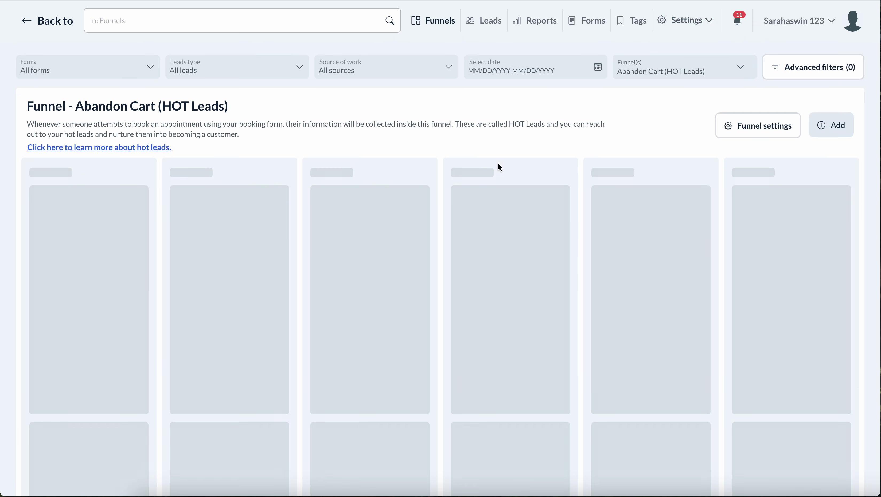
{"action": "left_click", "coordinate": [667, 68]}
{"action": "left_click", "coordinate": [667, 107]}
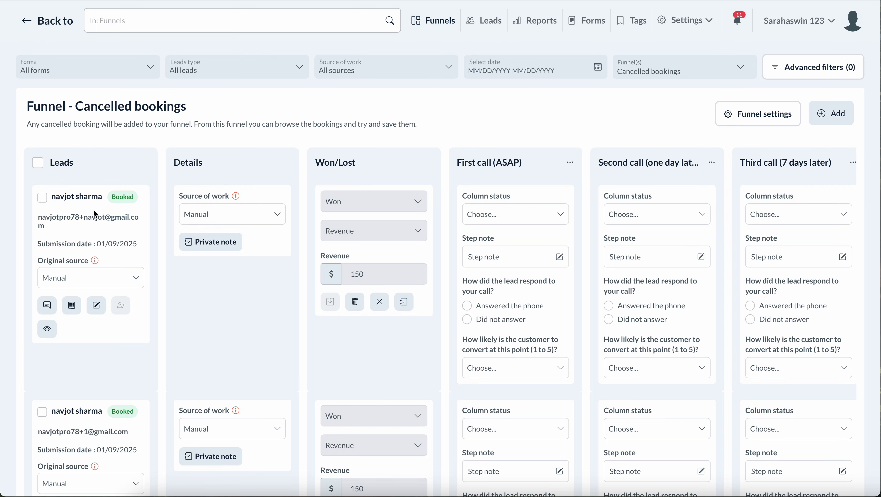
- Scroll through the Cancelled bookings board's booked leads marked Won with $150 revenue
{"action": "scroll", "coordinate": [132, 273], "scroll_direction": "down", "scroll_amount": 1}
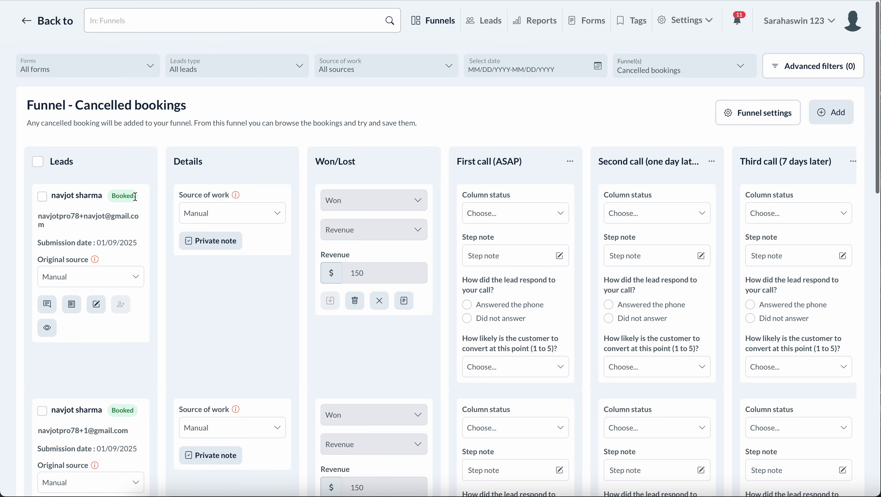
{"action": "scroll", "coordinate": [155, 223], "scroll_direction": "right", "scroll_amount": 1}
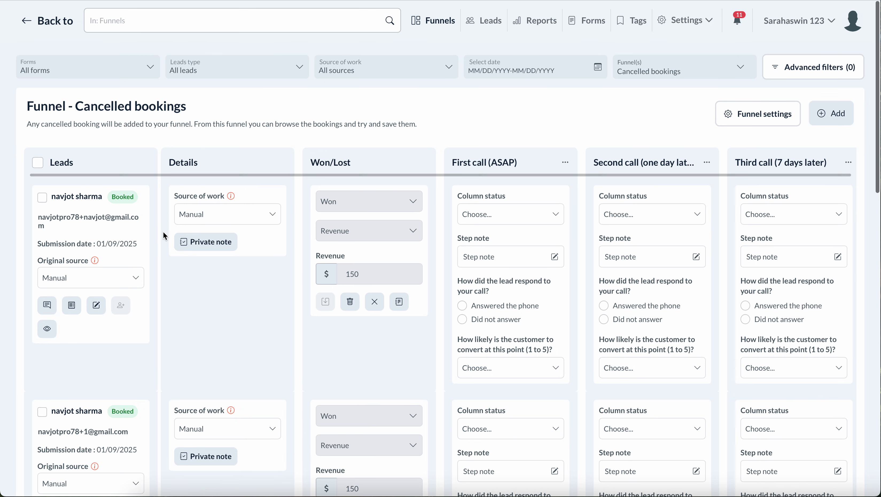
{"action": "scroll", "coordinate": [165, 237], "scroll_direction": "down", "scroll_amount": 1}
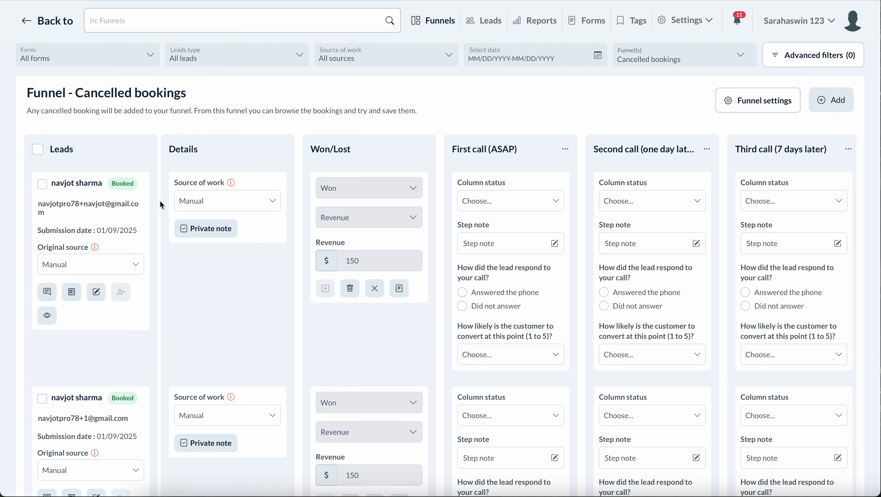
{"action": "scroll", "coordinate": [154, 208], "scroll_direction": "down", "scroll_amount": 1}
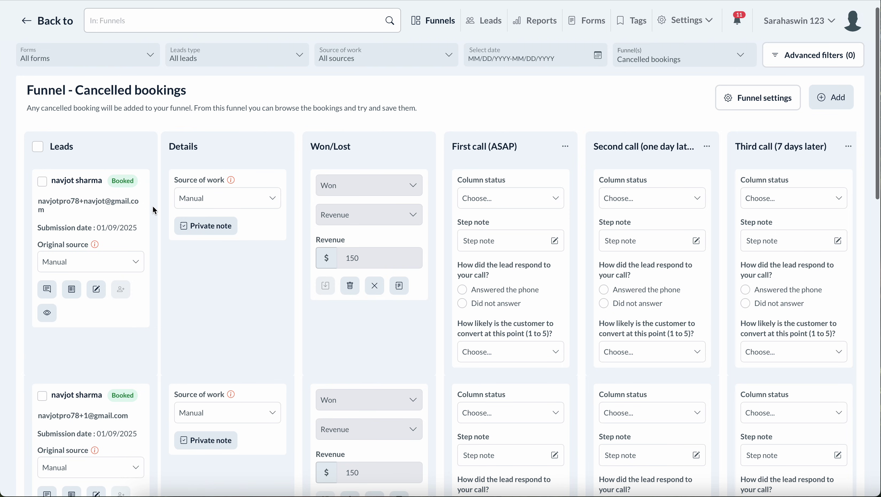
{"action": "scroll", "coordinate": [100, 267], "scroll_direction": "down", "scroll_amount": 1}
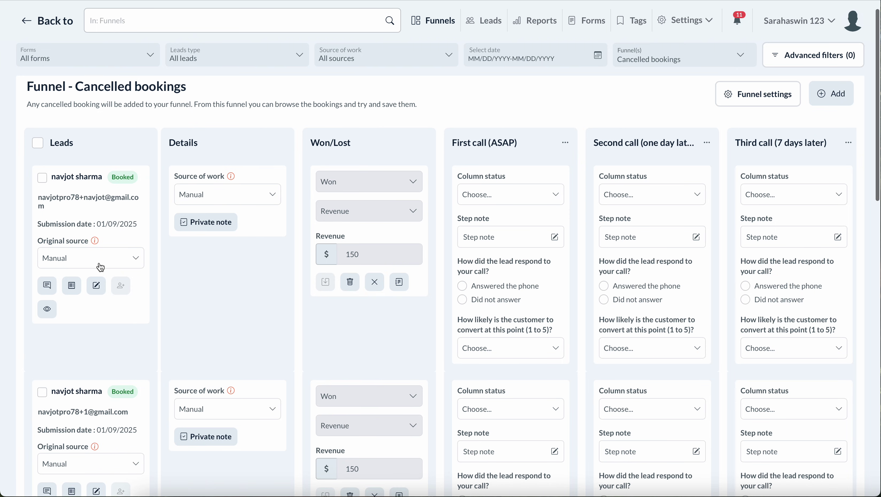
{"action": "scroll", "coordinate": [164, 287], "scroll_direction": "down", "scroll_amount": 1}
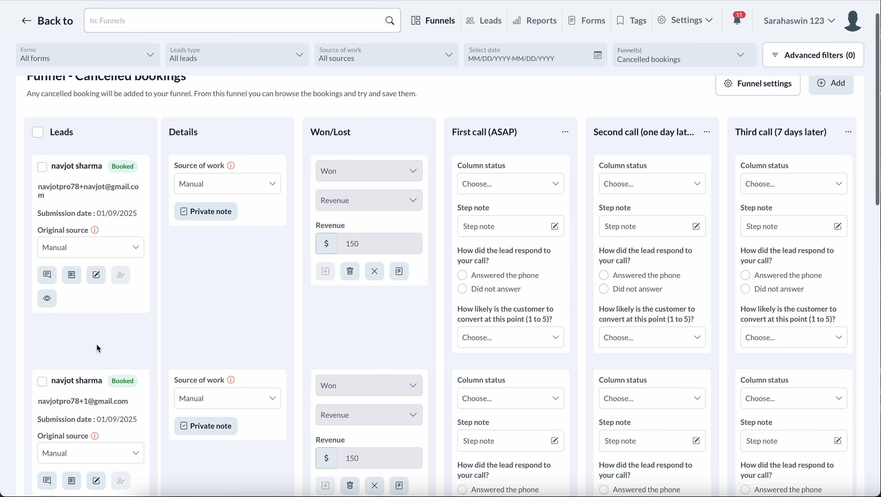
{"action": "scroll", "coordinate": [115, 343], "scroll_direction": "down", "scroll_amount": 1}
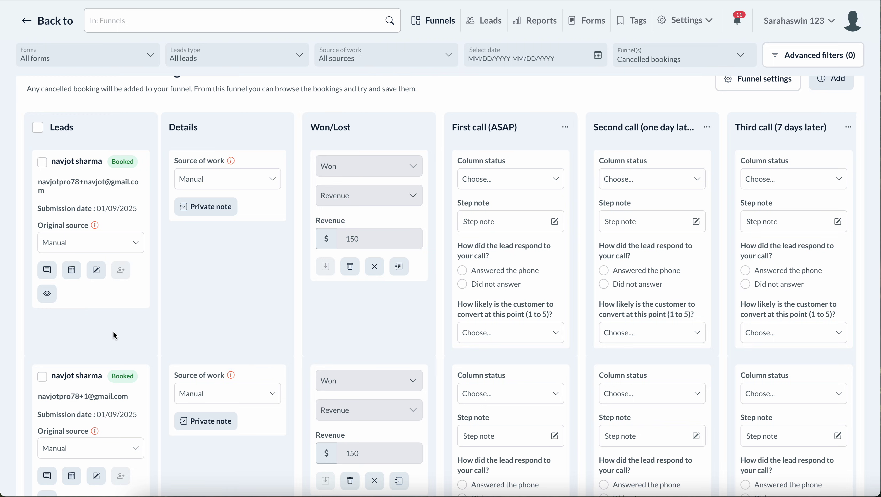
{"action": "scroll", "coordinate": [70, 356], "scroll_direction": "down", "scroll_amount": 1}
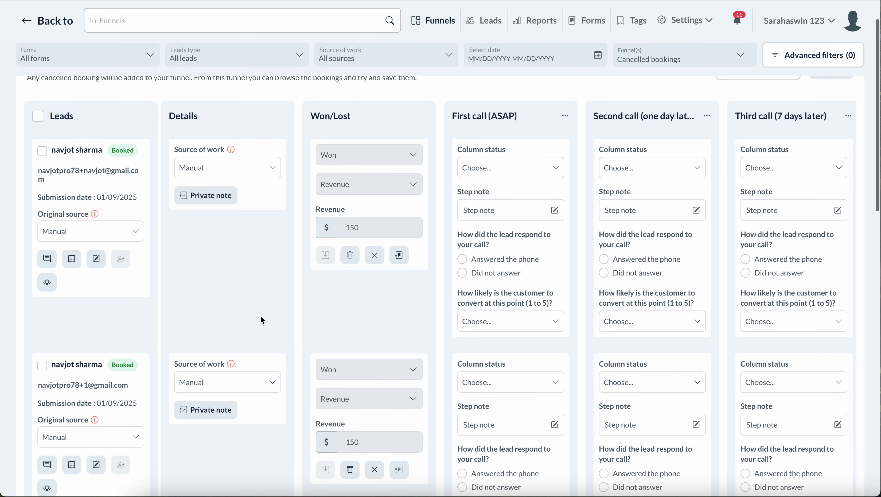
{"action": "scroll", "coordinate": [261, 315], "scroll_direction": "up", "scroll_amount": 1}
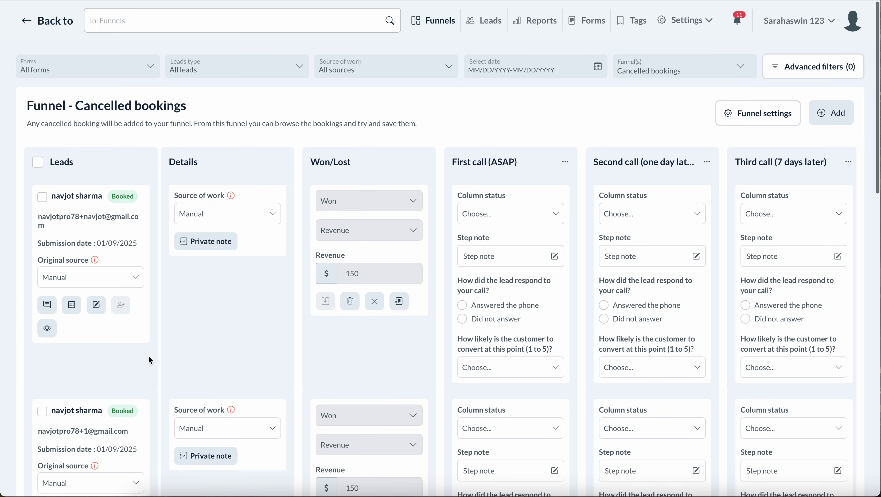
{"action": "scroll", "coordinate": [148, 356], "scroll_direction": "down", "scroll_amount": 1}
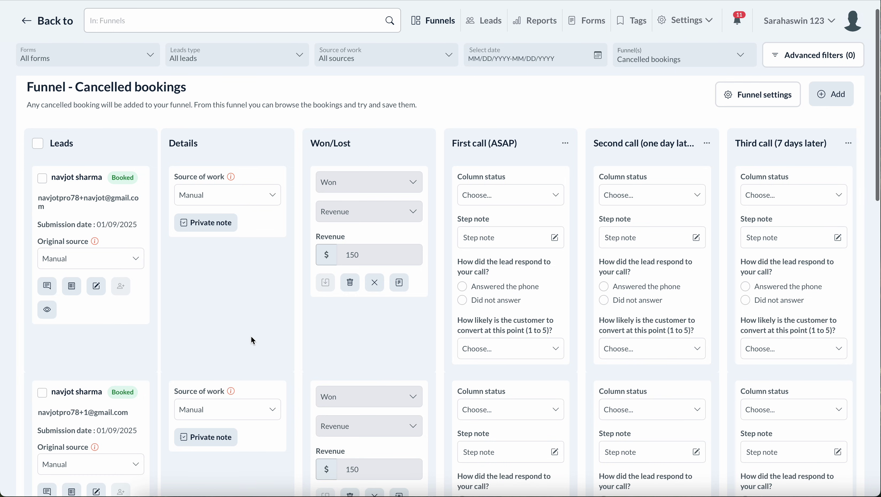
{"action": "scroll", "coordinate": [452, 299], "scroll_direction": "right", "scroll_amount": 1}
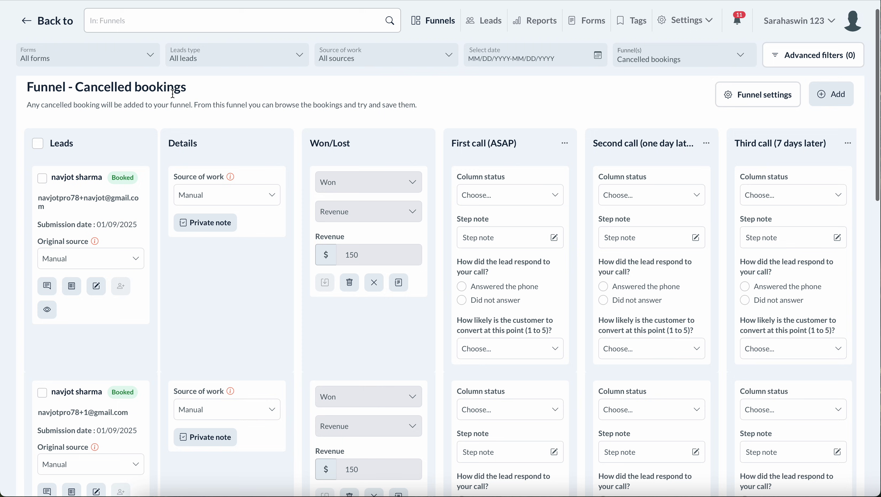
- Browse the Cancelled bookings leads' empty First, Second and Third call columns, then open the Funnel(s) dropdown
{"action": "left_click", "coordinate": [57, 22]}
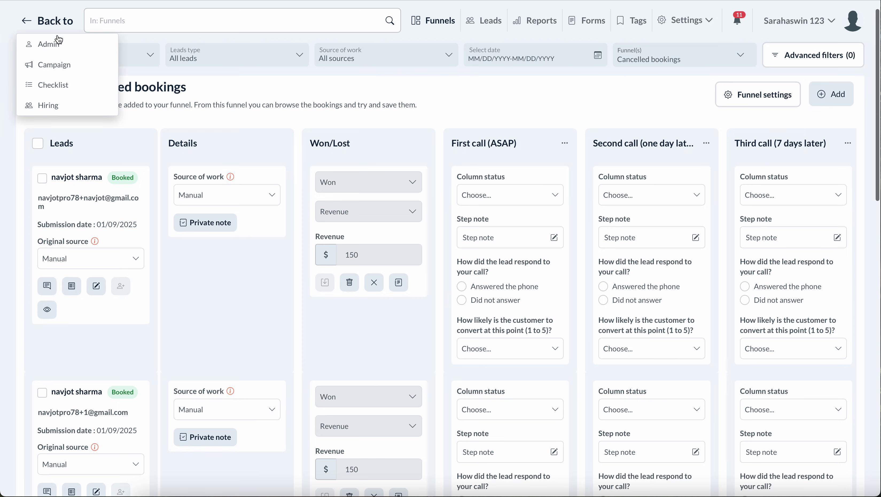
{"action": "left_click", "coordinate": [355, 86]}
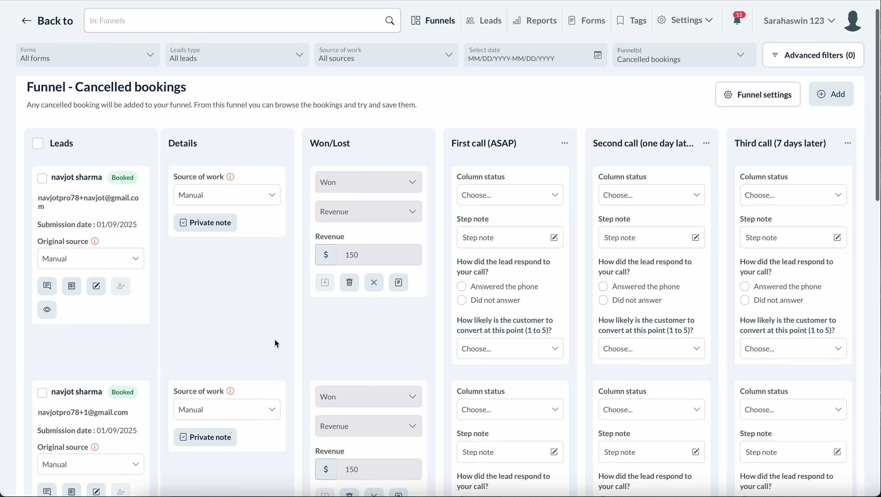
{"action": "scroll", "coordinate": [275, 343], "scroll_direction": "down", "scroll_amount": 1}
{"action": "scroll", "coordinate": [435, 157], "scroll_direction": "right", "scroll_amount": 1}
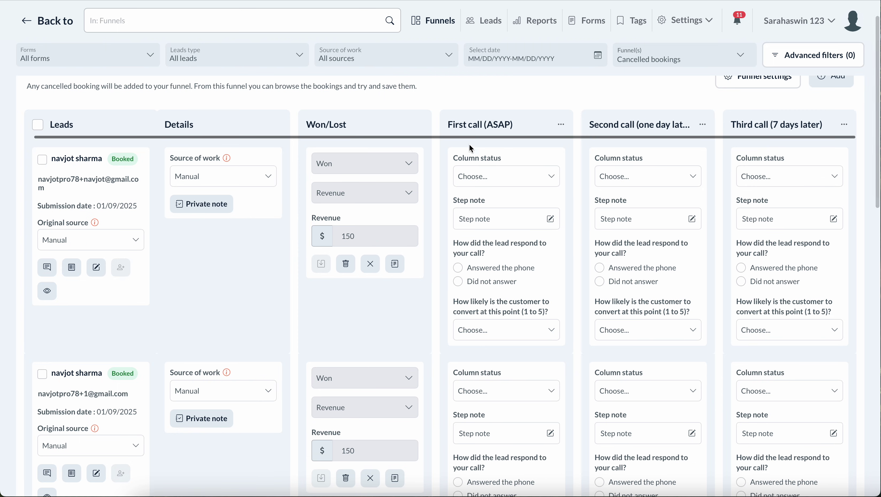
{"action": "scroll", "coordinate": [429, 144], "scroll_direction": "left", "scroll_amount": 2}
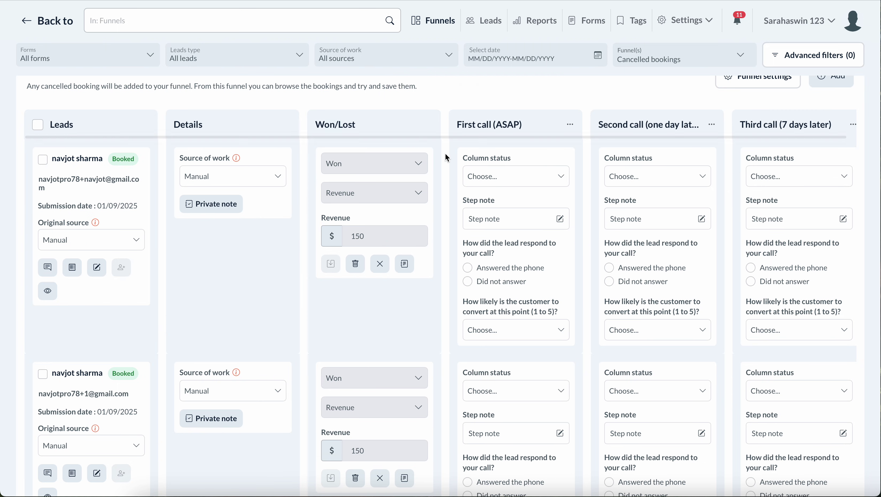
{"action": "scroll", "coordinate": [444, 153], "scroll_direction": "up", "scroll_amount": 1}
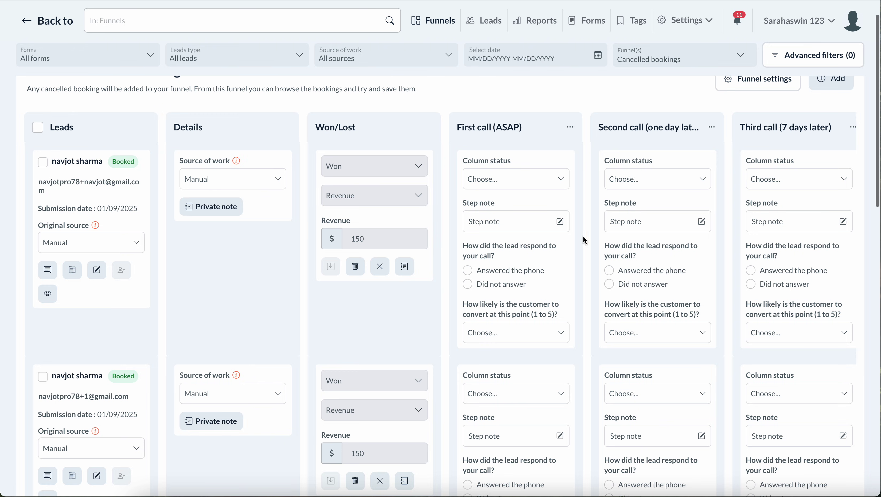
{"action": "scroll", "coordinate": [699, 184], "scroll_direction": "right", "scroll_amount": 1}
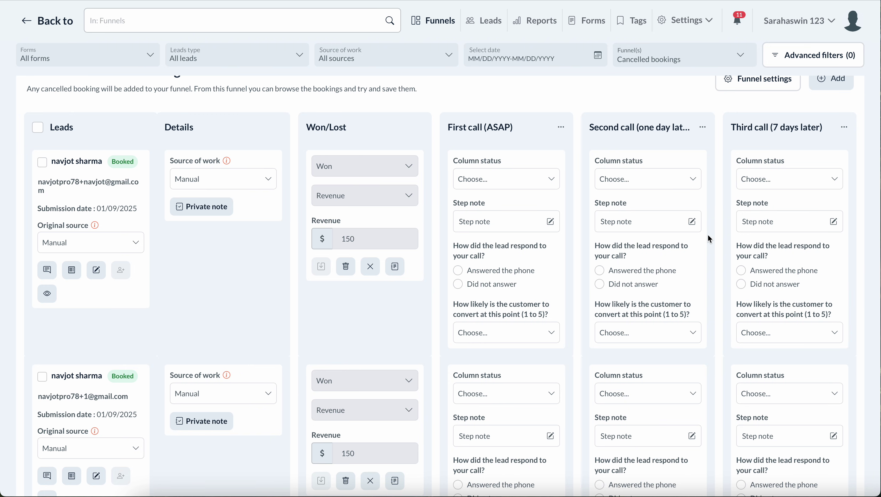
{"action": "scroll", "coordinate": [702, 224], "scroll_direction": "up", "scroll_amount": 1}
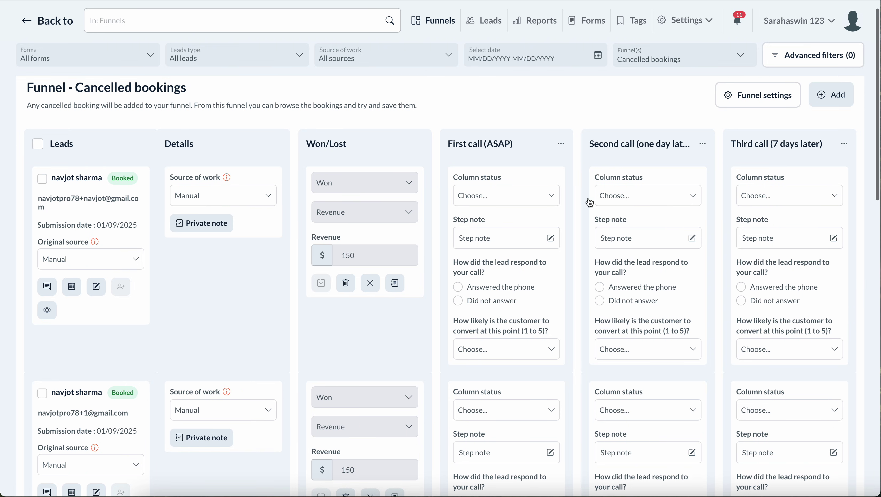
{"action": "scroll", "coordinate": [668, 114], "scroll_direction": "up", "scroll_amount": 1}
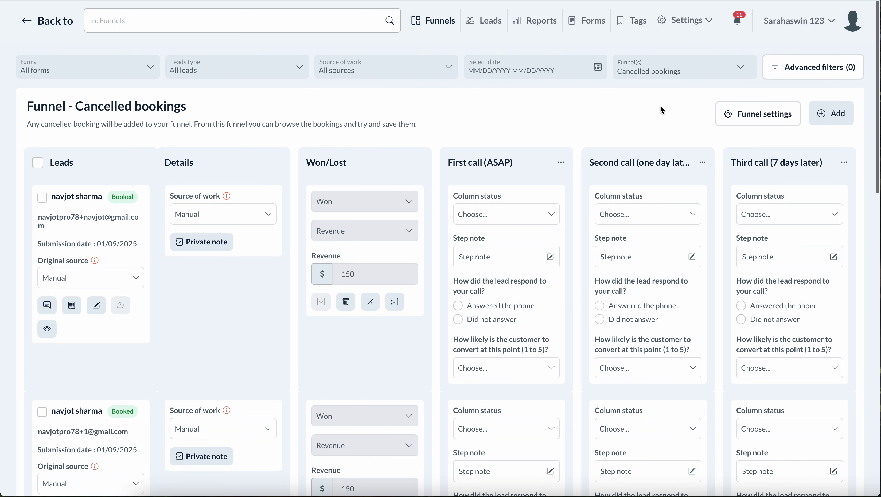
{"action": "left_click", "coordinate": [637, 72]}
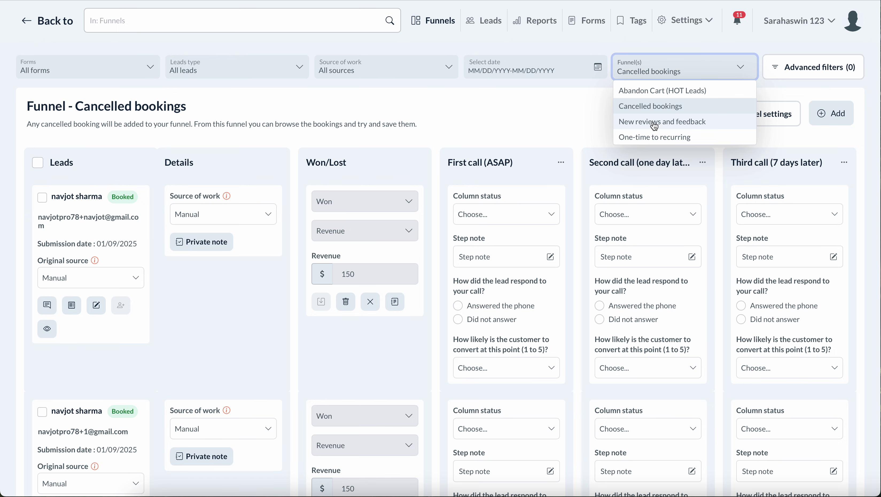
- Show the New reviews and feedback funnel with its one booked test lead marked Won
{"action": "left_click", "coordinate": [632, 128]}
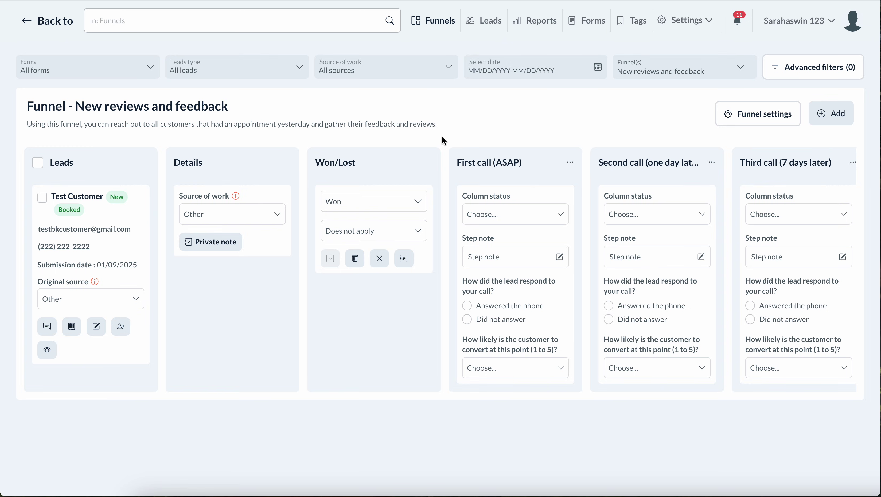
{"action": "left_click", "coordinate": [685, 20]}
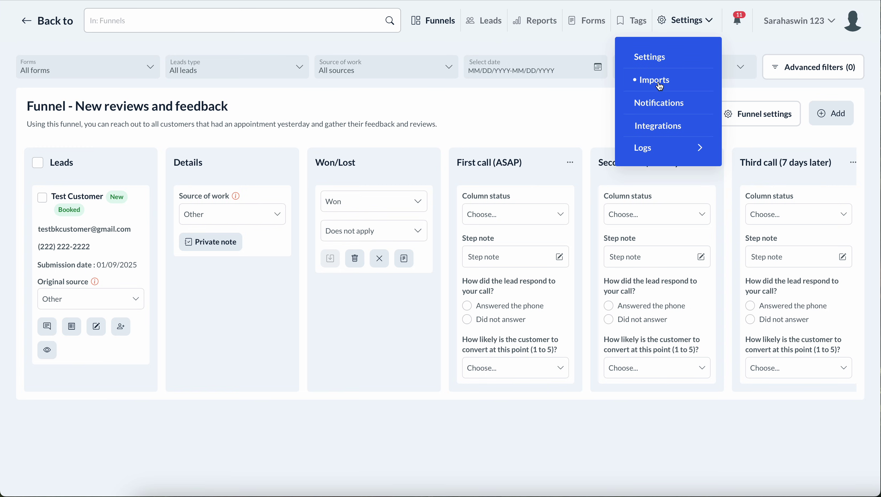
- Open the edit form of the New reviews and feedback scheduled import under Settings > Imports
{"action": "left_click", "coordinate": [659, 85]}
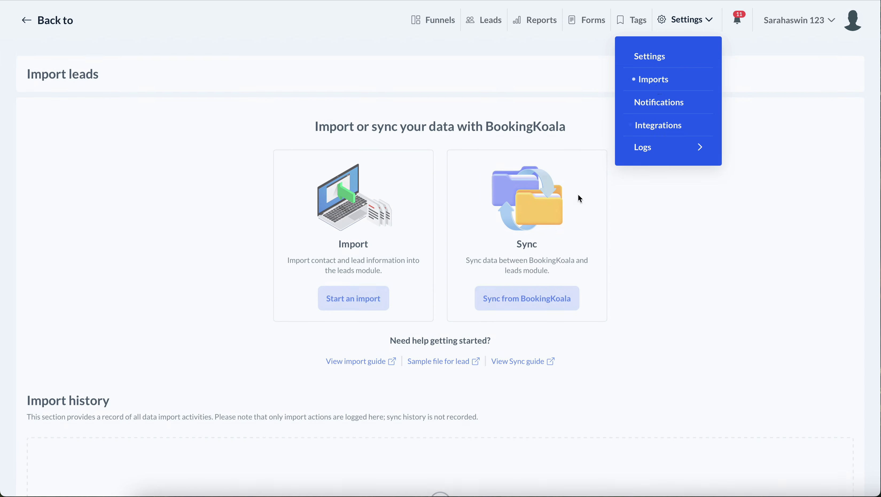
{"action": "left_click", "coordinate": [527, 295]}
{"action": "left_click", "coordinate": [148, 125]}
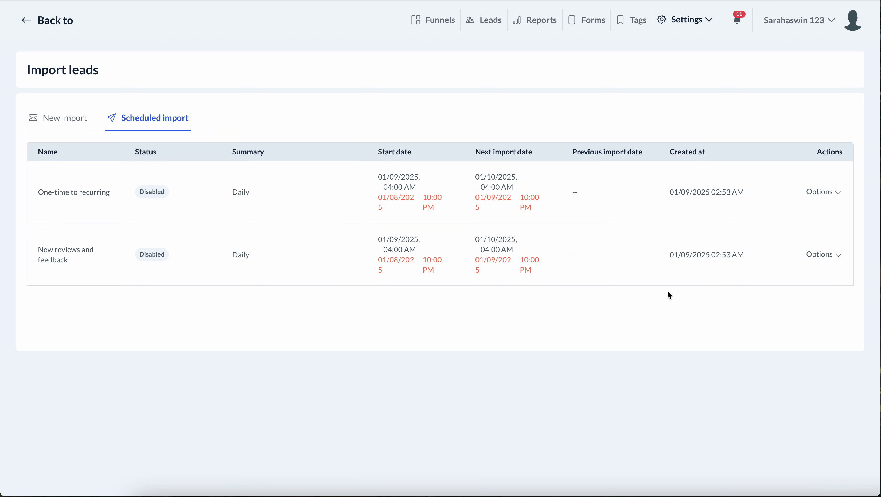
{"action": "left_click", "coordinate": [823, 261]}
{"action": "left_click", "coordinate": [821, 262]}
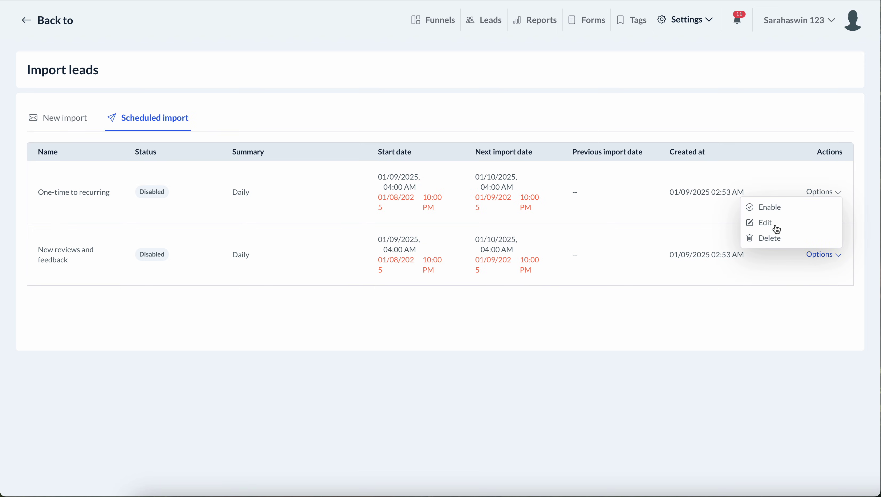
{"action": "left_click", "coordinate": [774, 224]}
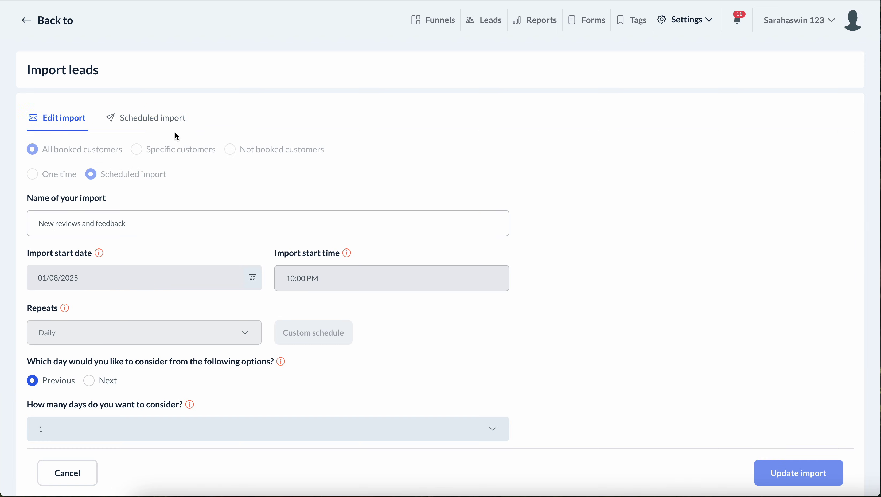
- Set the import's booking-completion Limit to 3
{"action": "scroll", "coordinate": [137, 231], "scroll_direction": "down", "scroll_amount": 10}
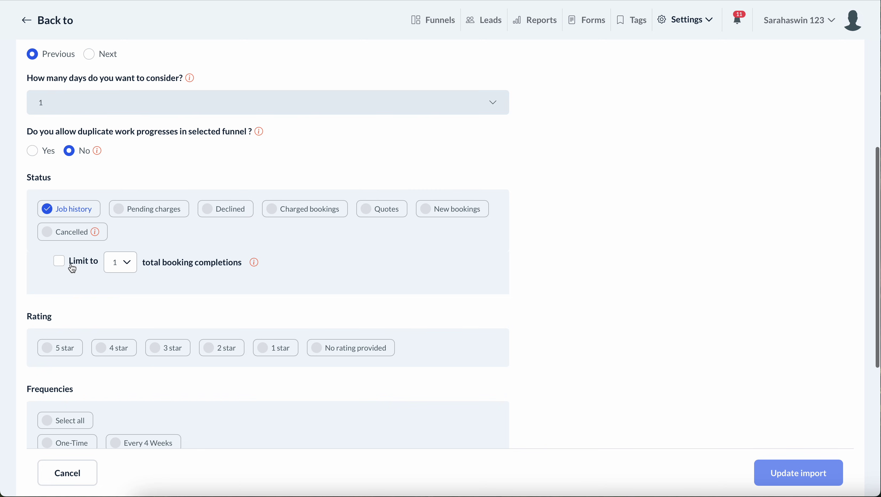
{"action": "left_click", "coordinate": [125, 261]}
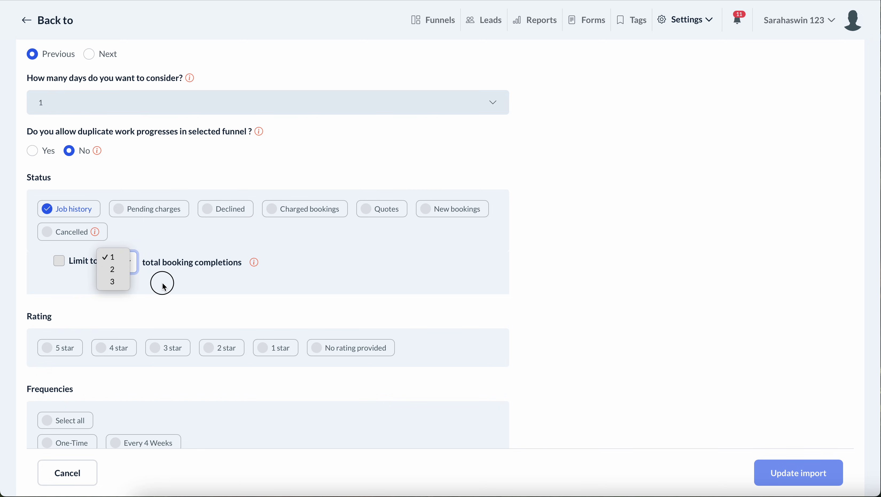
{"action": "left_click", "coordinate": [123, 284]}
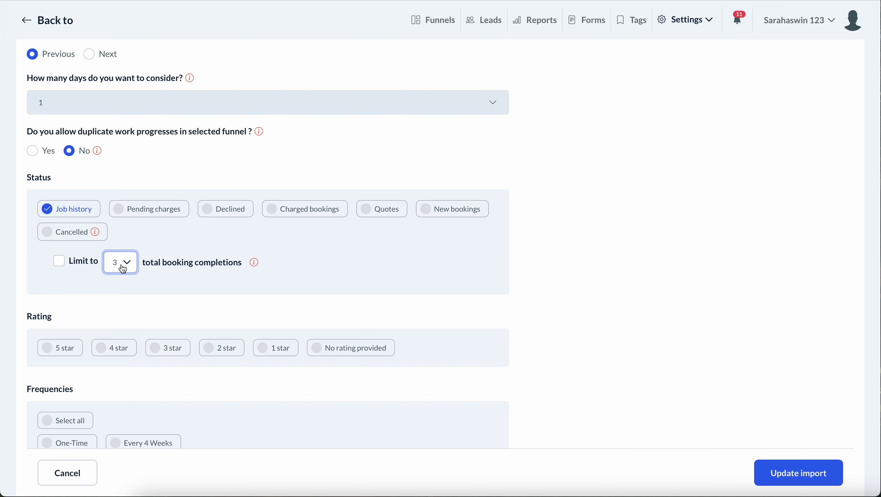
{"action": "scroll", "coordinate": [669, 250], "scroll_direction": "up", "scroll_amount": 1}
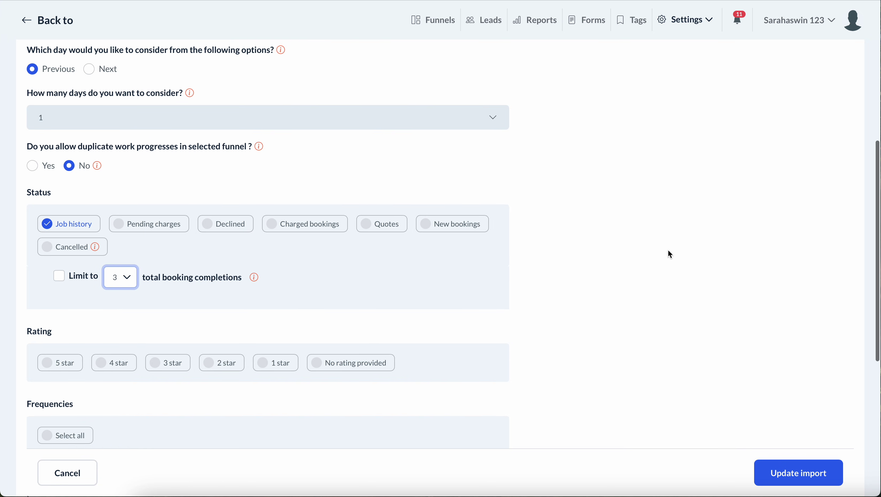
{"action": "scroll", "coordinate": [668, 253], "scroll_direction": "down", "scroll_amount": 1}
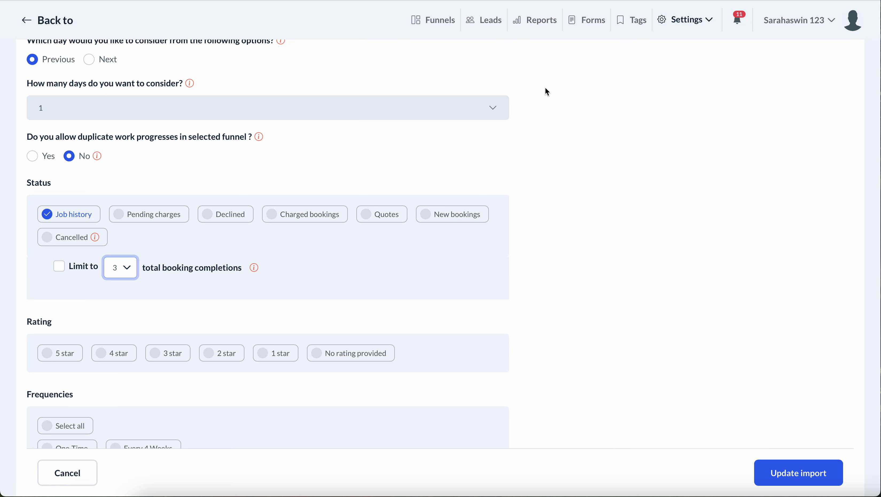
- Go back to Funnels and select the New reviews and feedback funnel board
{"action": "left_click", "coordinate": [436, 30]}
{"action": "left_click", "coordinate": [676, 74]}
{"action": "left_click", "coordinate": [660, 121]}
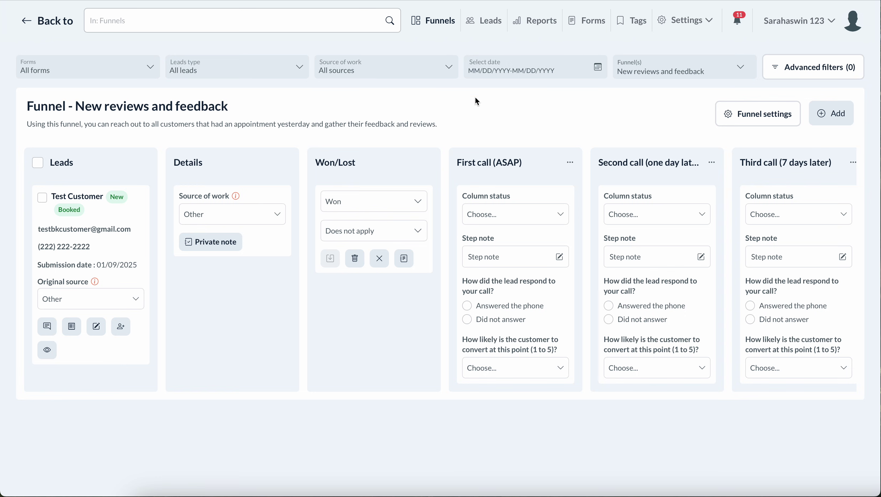
- Select One-time to recurring in Funnel(s), showing its booked test lead with $150 revenue
{"action": "left_click", "coordinate": [702, 72]}
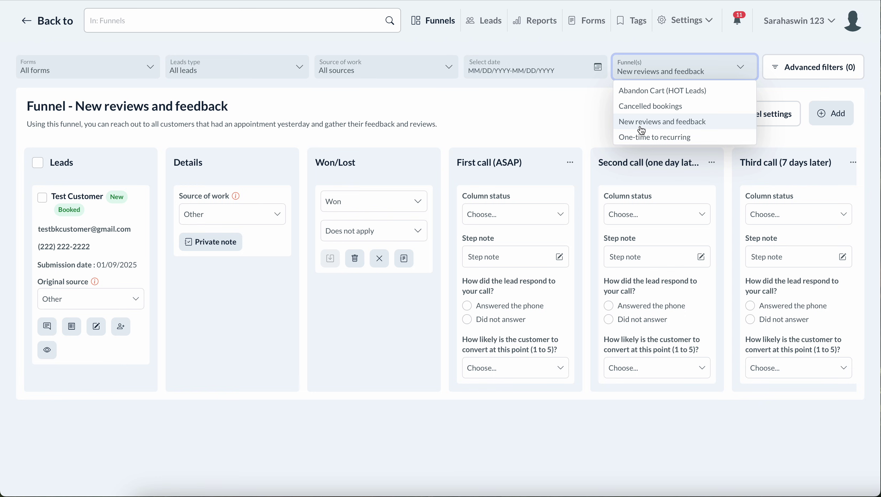
{"action": "left_click", "coordinate": [643, 138]}
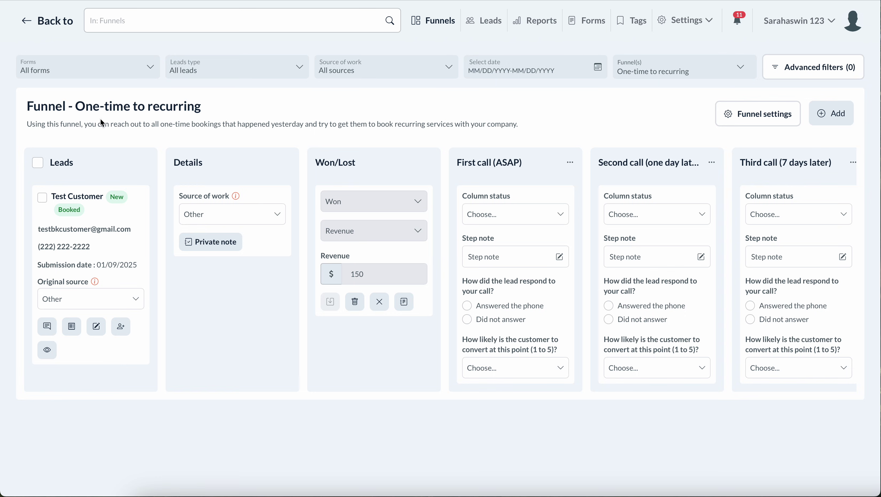
{"action": "left_click", "coordinate": [694, 28]}
{"action": "left_click", "coordinate": [686, 71]}
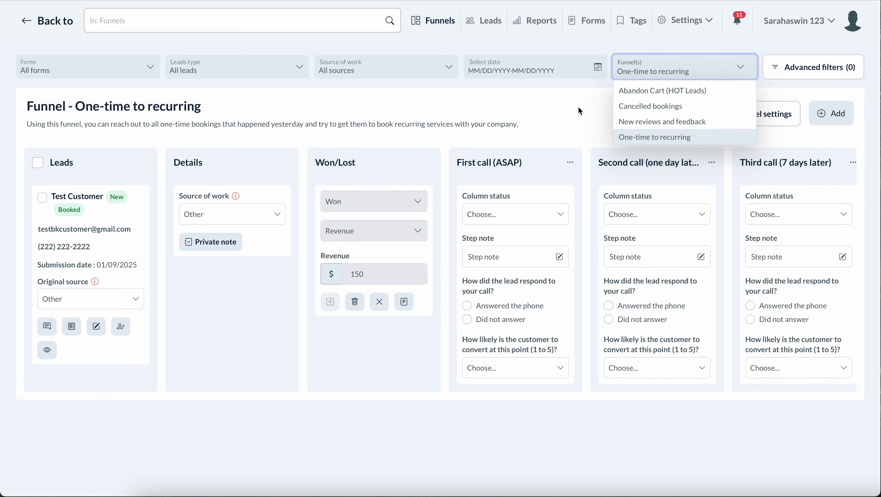
{"action": "left_click", "coordinate": [824, 117]}
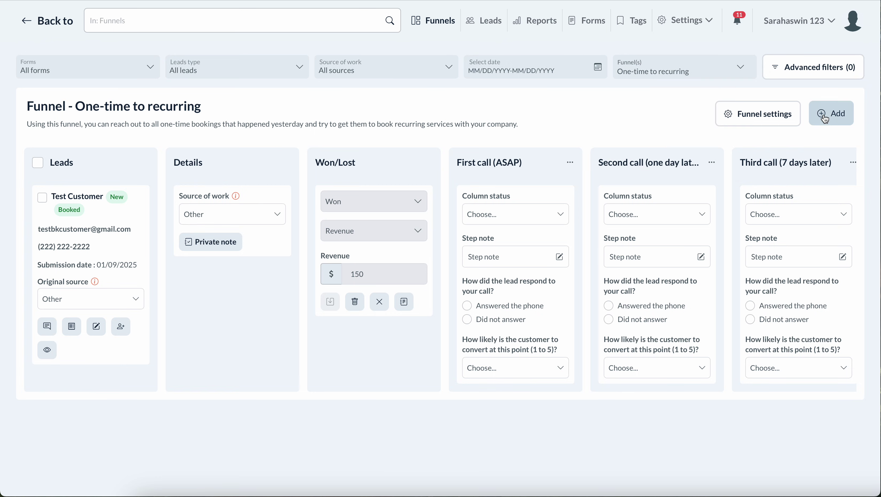
{"action": "left_click", "coordinate": [679, 79]}
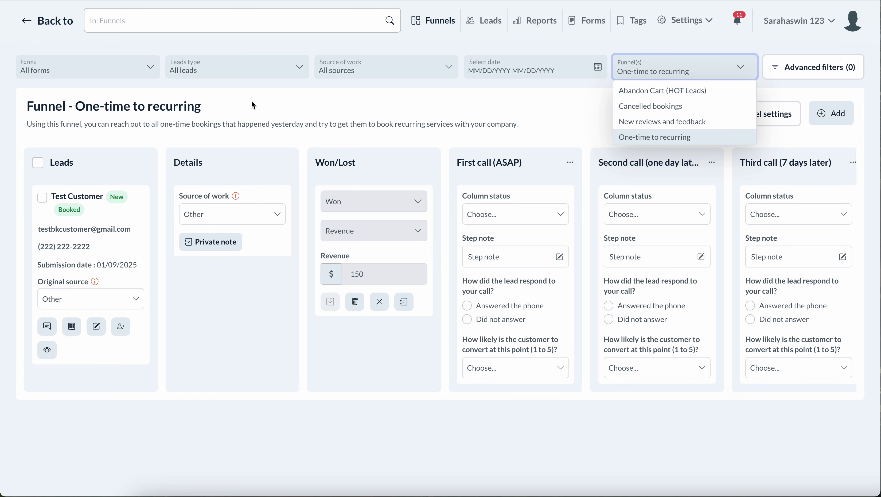
{"action": "left_click", "coordinate": [98, 211]}
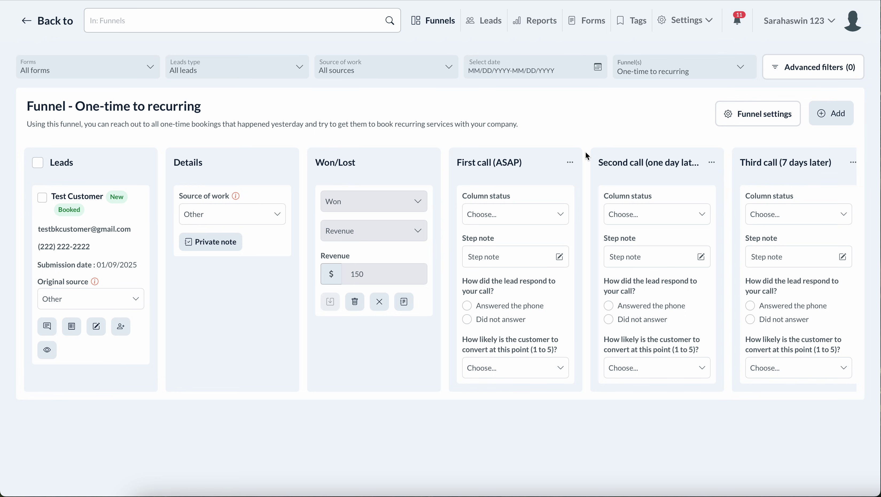
{"action": "left_click", "coordinate": [698, 20]}
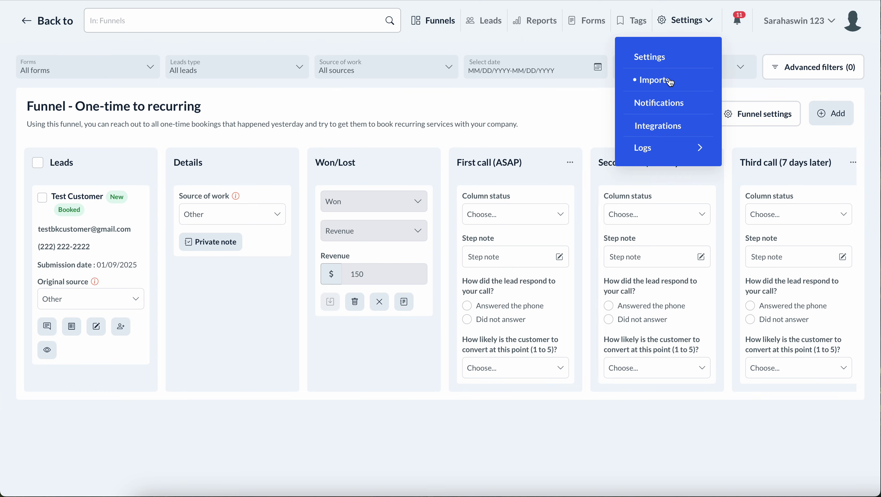
- Look through the lead sync import form, then return to the Abandon Cart (HOT Leads) funnel board
{"action": "left_click", "coordinate": [642, 79]}
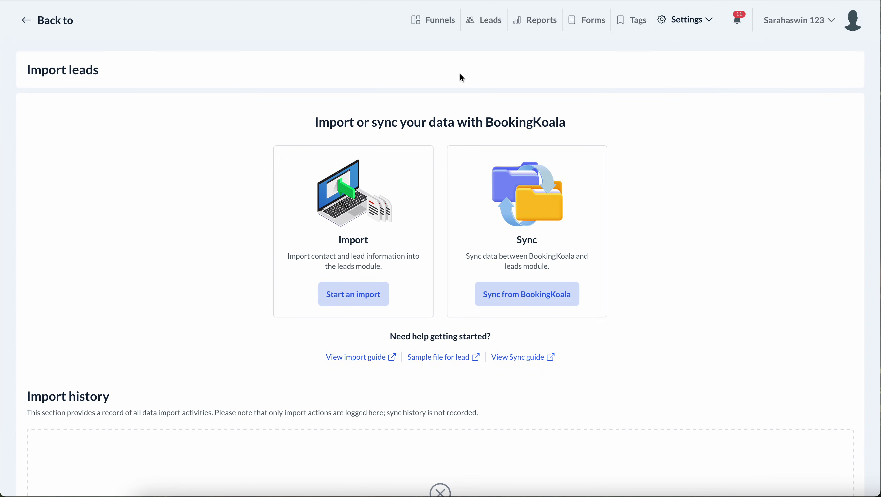
{"action": "left_click", "coordinate": [547, 301]}
{"action": "scroll", "coordinate": [199, 221], "scroll_direction": "down", "scroll_amount": 2}
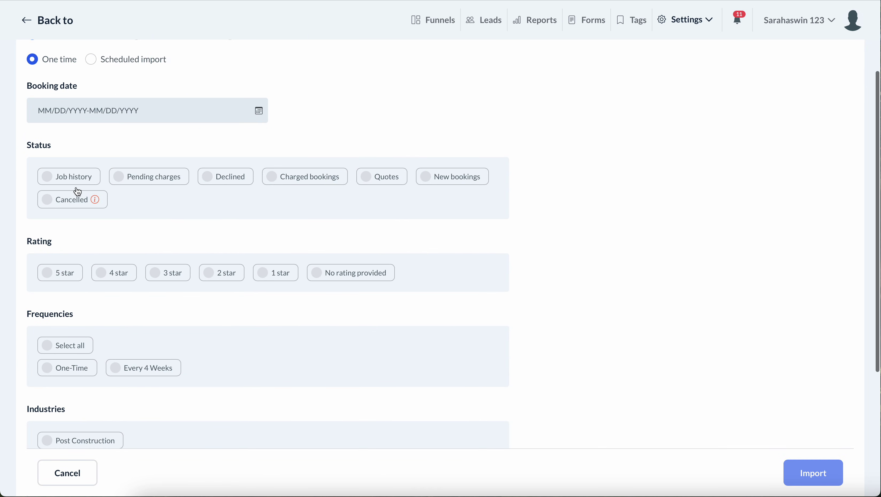
{"action": "scroll", "coordinate": [443, 234], "scroll_direction": "down", "scroll_amount": 1}
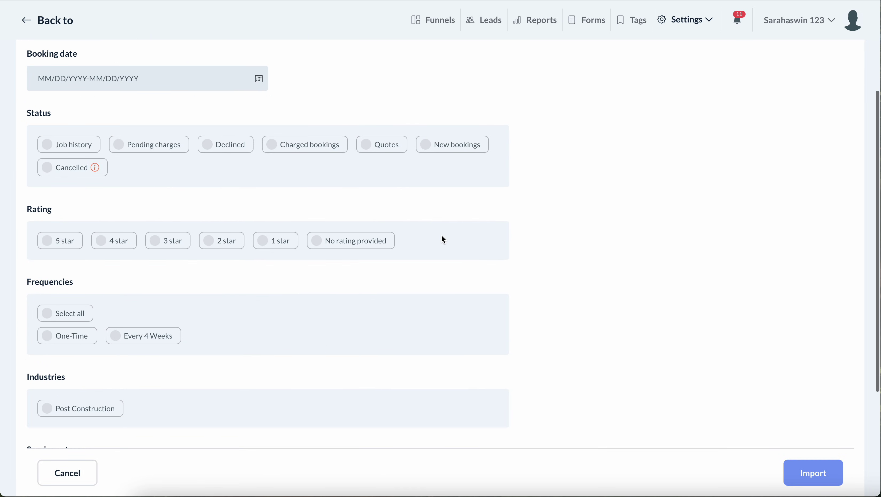
{"action": "scroll", "coordinate": [152, 249], "scroll_direction": "down", "scroll_amount": 4}
{"action": "scroll", "coordinate": [121, 254], "scroll_direction": "down", "scroll_amount": 2}
{"action": "scroll", "coordinate": [122, 253], "scroll_direction": "up", "scroll_amount": 12}
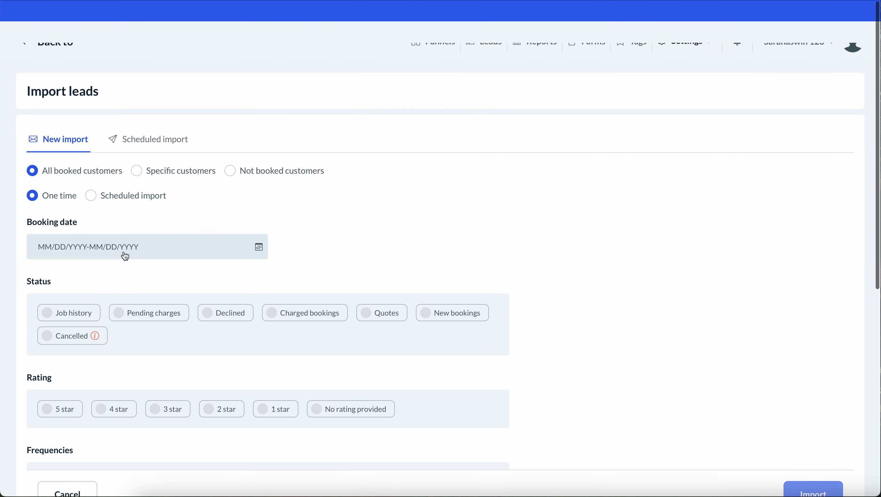
{"action": "left_click", "coordinate": [452, 31]}
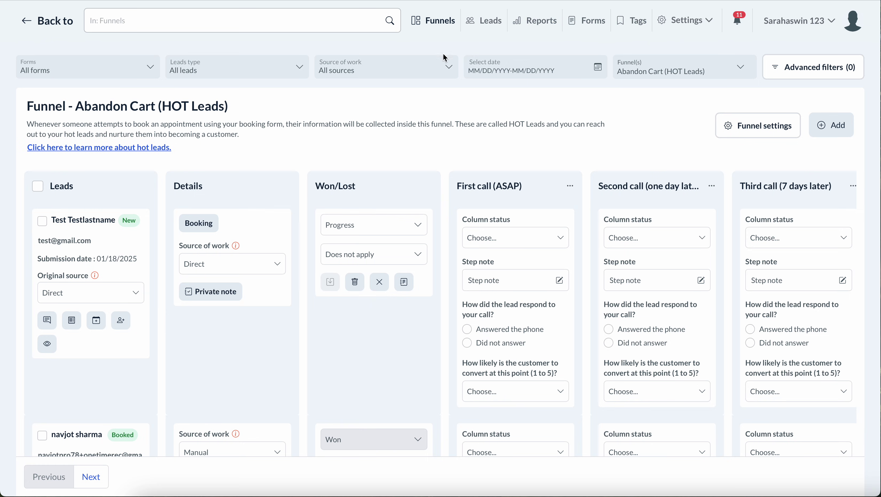
- Keep Abandon Cart selected in Funnel(s) and switch to the full Leads list
{"action": "scroll", "coordinate": [405, 142], "scroll_direction": "down", "scroll_amount": 1}
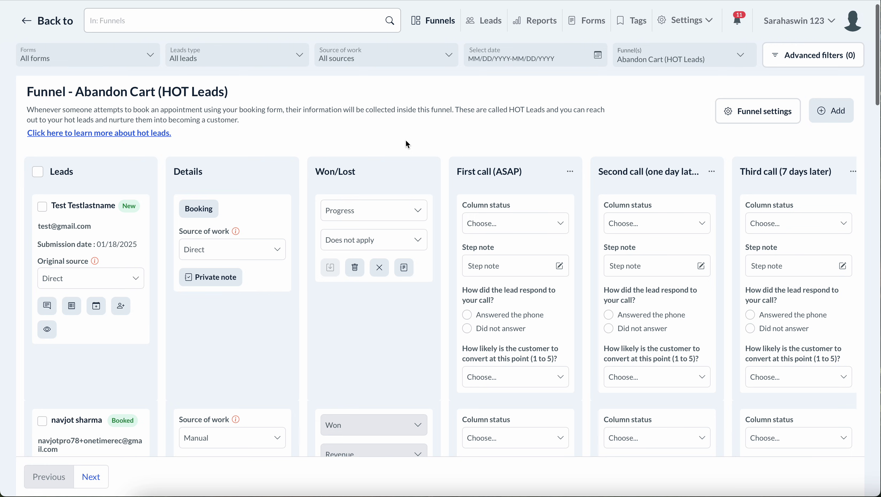
{"action": "scroll", "coordinate": [406, 142], "scroll_direction": "up", "scroll_amount": 1}
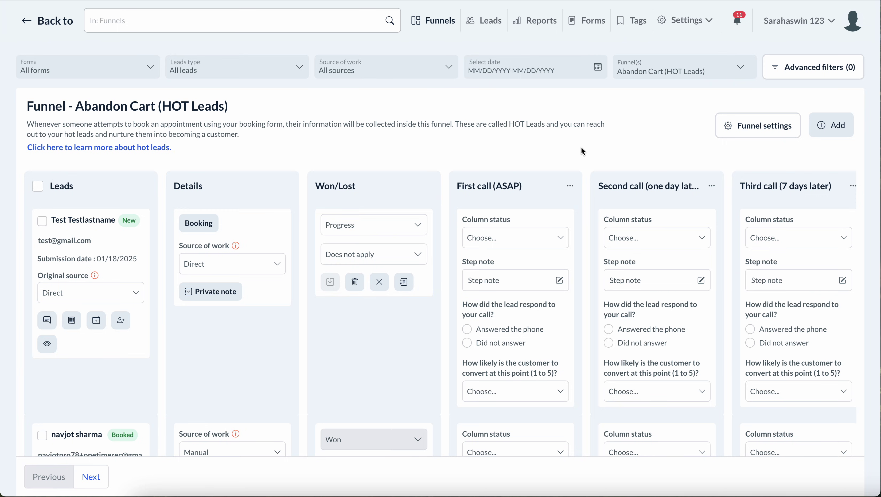
{"action": "left_click", "coordinate": [617, 66]}
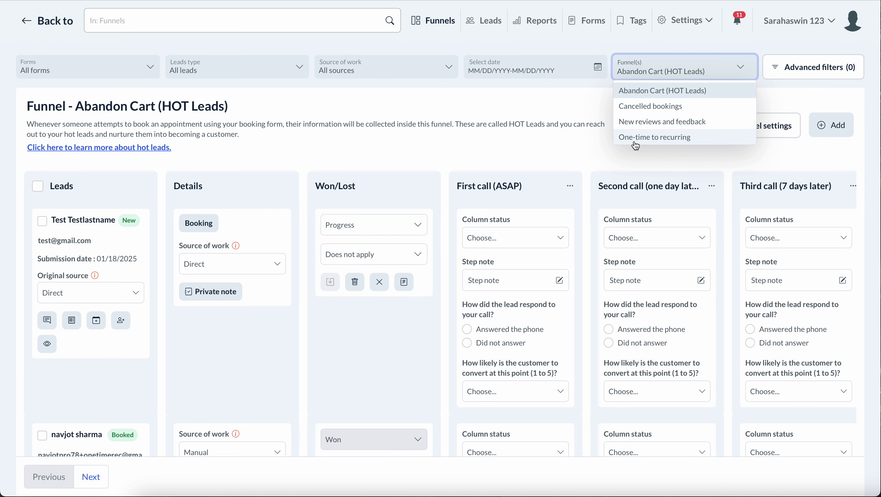
{"action": "left_click", "coordinate": [560, 148]}
{"action": "left_click", "coordinate": [492, 30]}
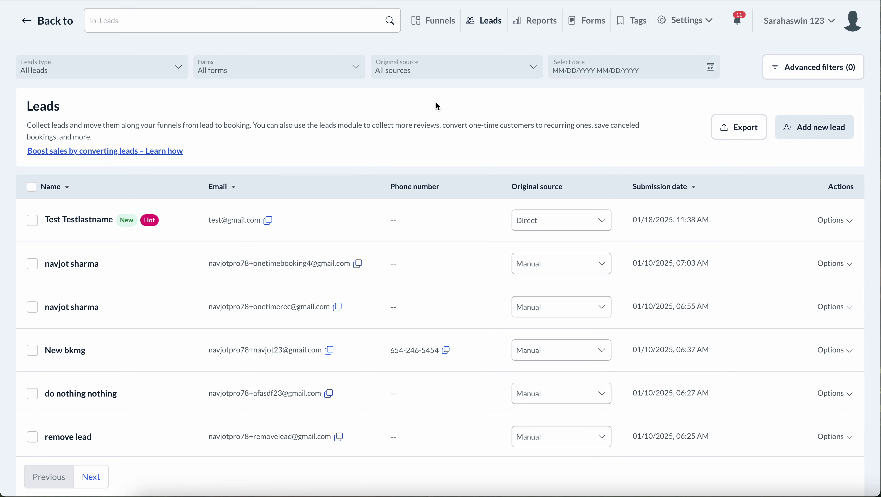
- Open the detail page of the New and Hot test lead submitted 01/18/2025
{"action": "scroll", "coordinate": [418, 243], "scroll_direction": "down", "scroll_amount": 5}
{"action": "scroll", "coordinate": [423, 241], "scroll_direction": "down", "scroll_amount": 3}
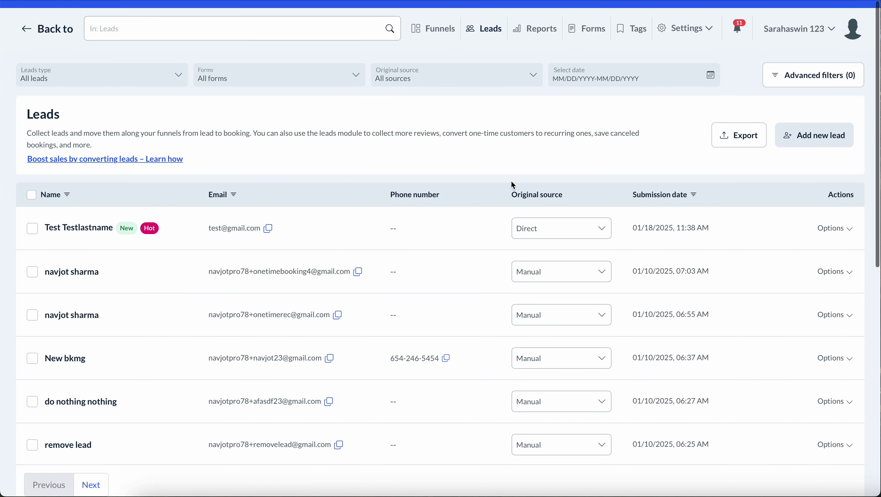
{"action": "scroll", "coordinate": [484, 170], "scroll_direction": "down", "scroll_amount": 1}
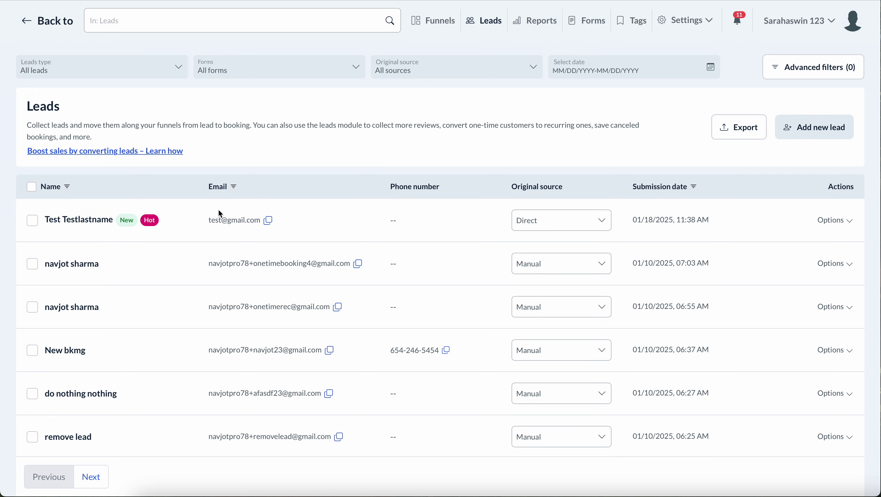
{"action": "left_click", "coordinate": [91, 223]}
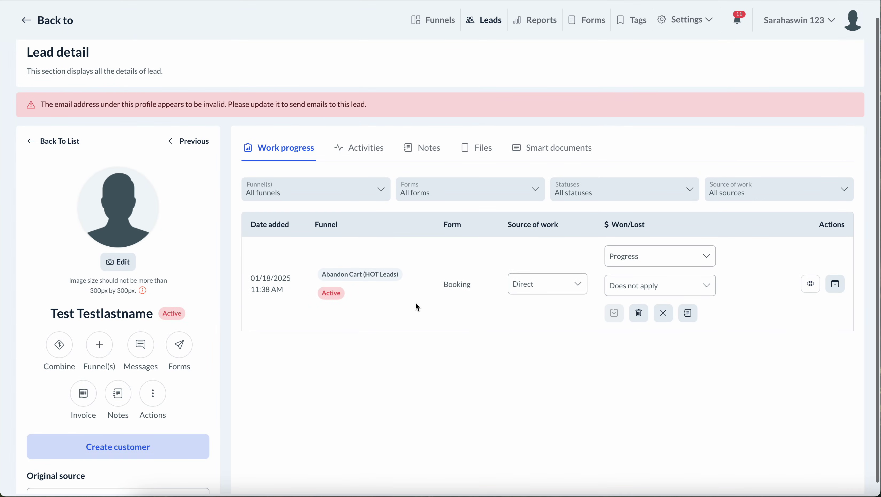
{"action": "scroll", "coordinate": [417, 306], "scroll_direction": "down", "scroll_amount": 1}
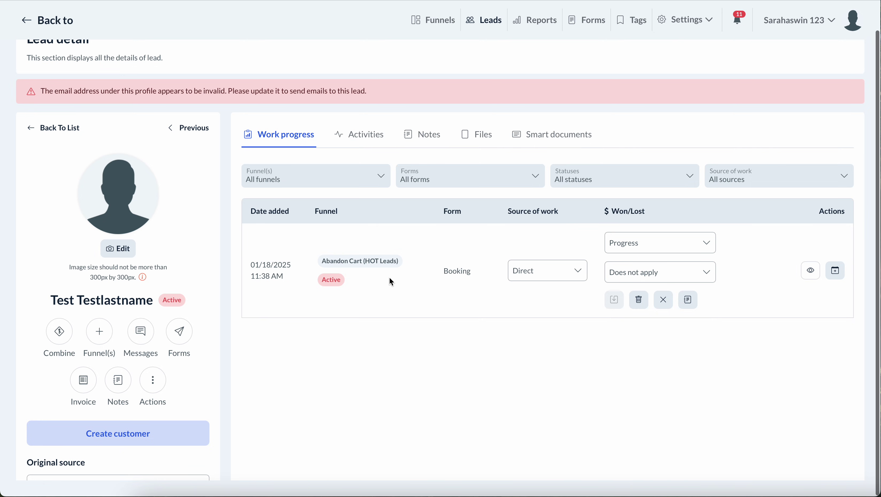
{"action": "left_click", "coordinate": [649, 248]}
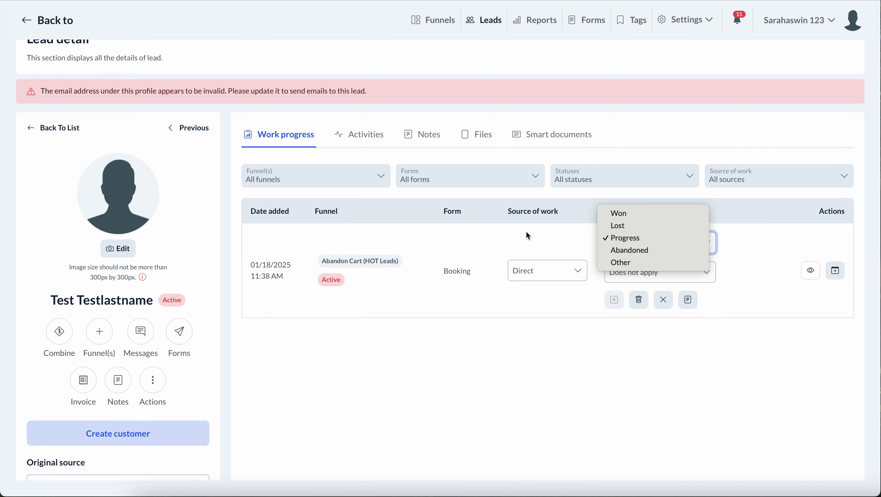
{"action": "left_click", "coordinate": [464, 344]}
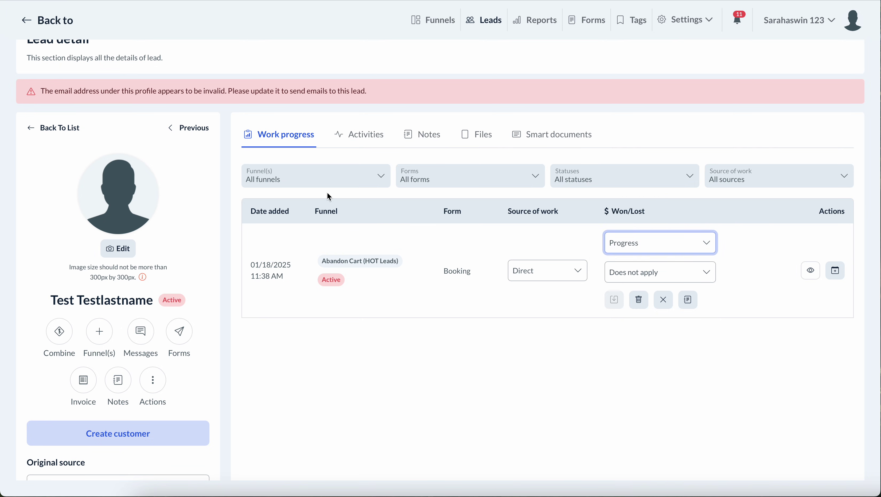
{"action": "scroll", "coordinate": [408, 86], "scroll_direction": "up", "scroll_amount": 2}
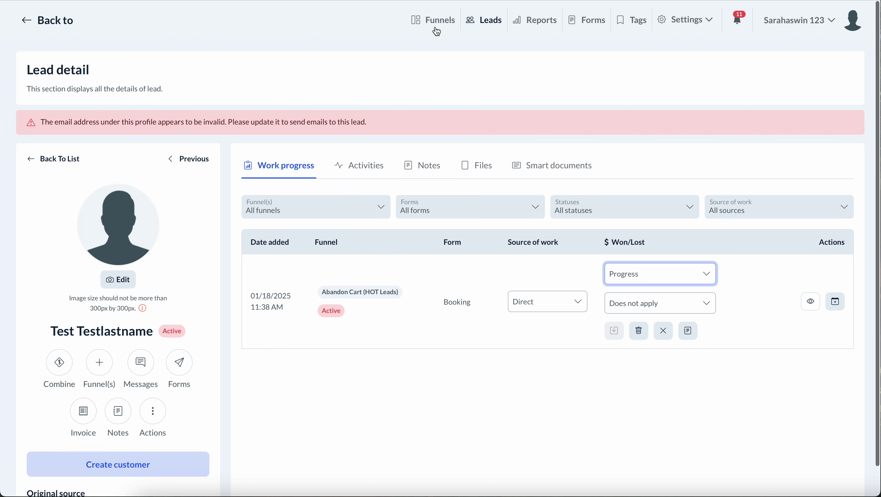
{"action": "left_click", "coordinate": [433, 21]}
- Open the hot lead's Post Construction booking details and create a prefilled New Booking from them
{"action": "scroll", "coordinate": [367, 173], "scroll_direction": "down", "scroll_amount": 1}
{"action": "scroll", "coordinate": [369, 178], "scroll_direction": "down", "scroll_amount": 2}
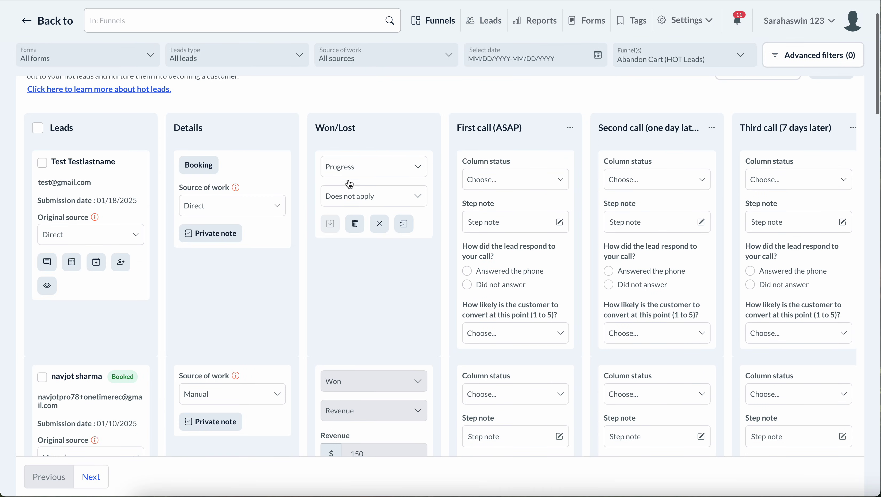
{"action": "scroll", "coordinate": [301, 194], "scroll_direction": "down", "scroll_amount": 1}
{"action": "scroll", "coordinate": [298, 195], "scroll_direction": "down", "scroll_amount": 1}
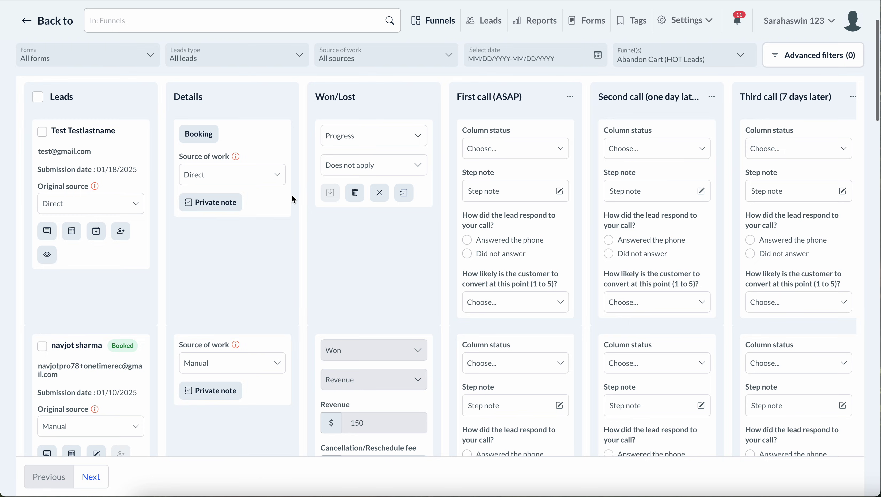
{"action": "scroll", "coordinate": [288, 275], "scroll_direction": "up", "scroll_amount": 3}
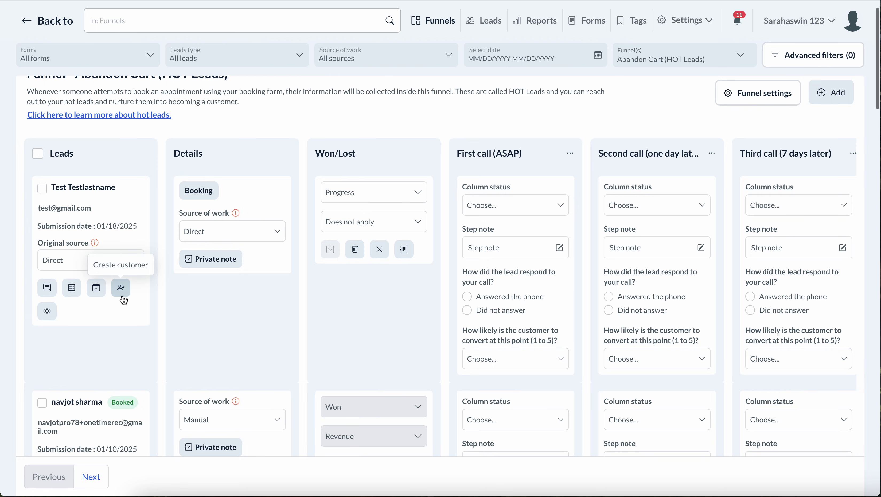
{"action": "scroll", "coordinate": [55, 264], "scroll_direction": "down", "scroll_amount": 1}
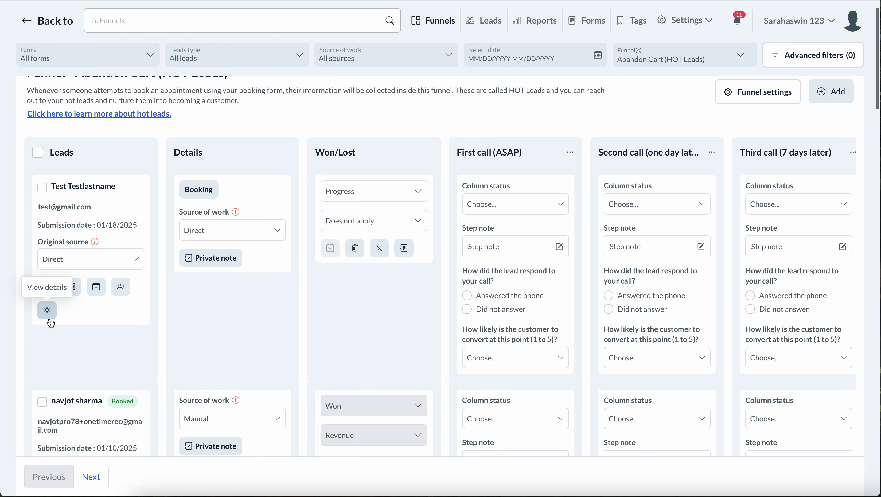
{"action": "left_click", "coordinate": [204, 198]}
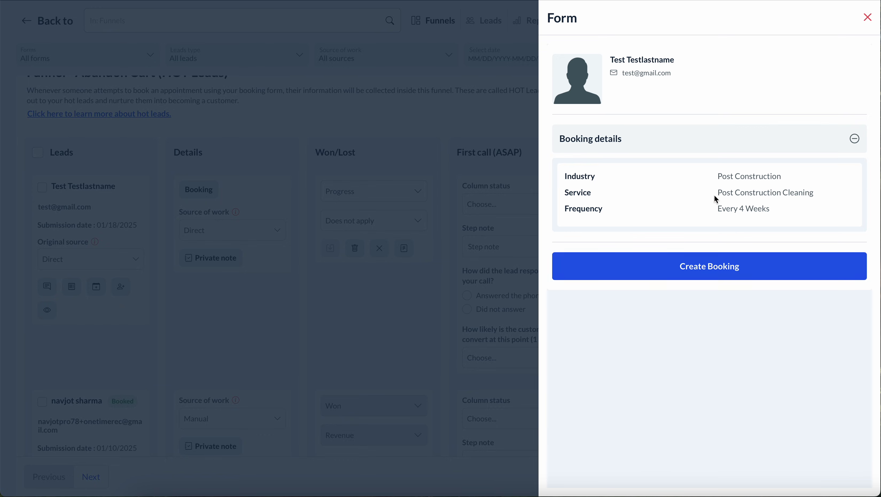
{"action": "left_click", "coordinate": [711, 270]}
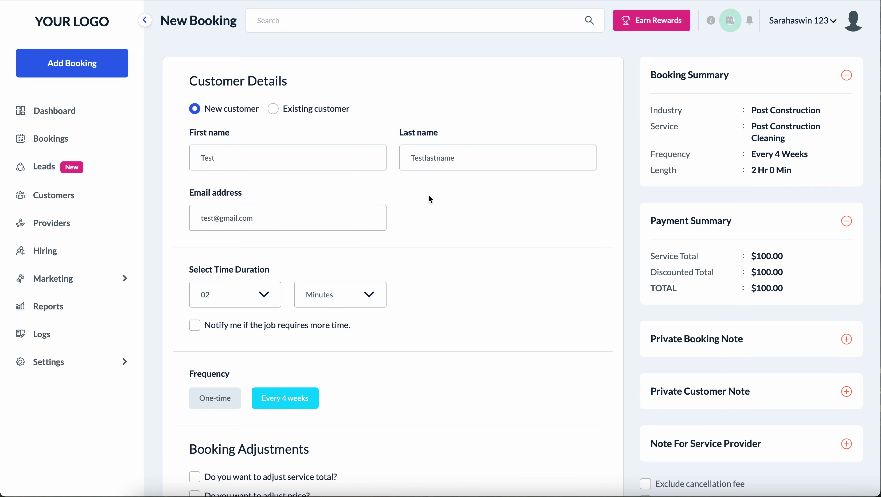
- Review the prefilled Post Construction Cleaning booking, then close the lead's booking details panel
{"action": "scroll", "coordinate": [416, 277], "scroll_direction": "down", "scroll_amount": 2}
{"action": "scroll", "coordinate": [416, 277], "scroll_direction": "down", "scroll_amount": 10}
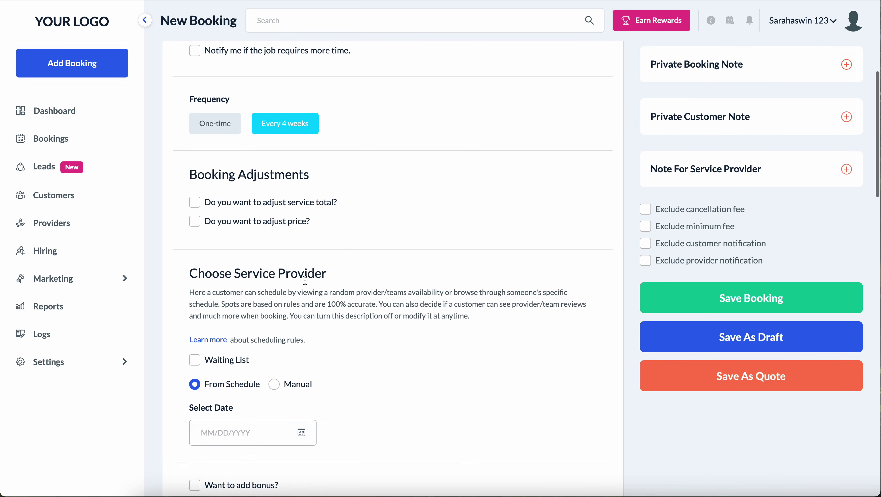
{"action": "scroll", "coordinate": [463, 205], "scroll_direction": "down", "scroll_amount": 5}
{"action": "scroll", "coordinate": [463, 205], "scroll_direction": "up", "scroll_amount": 7}
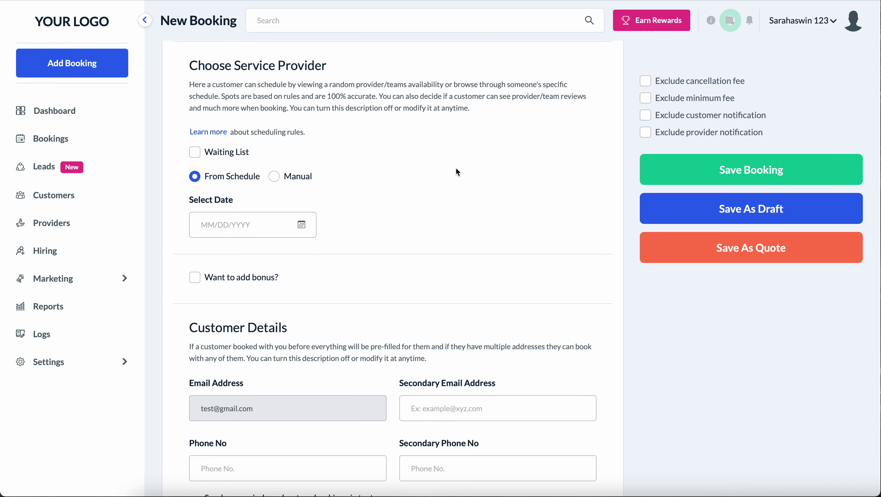
{"action": "scroll", "coordinate": [396, 246], "scroll_direction": "up", "scroll_amount": 8}
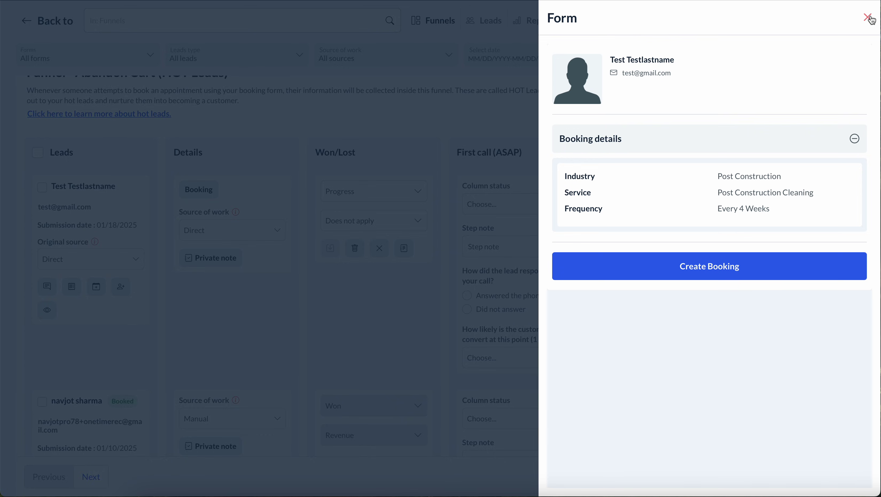
{"action": "left_click", "coordinate": [867, 17]}
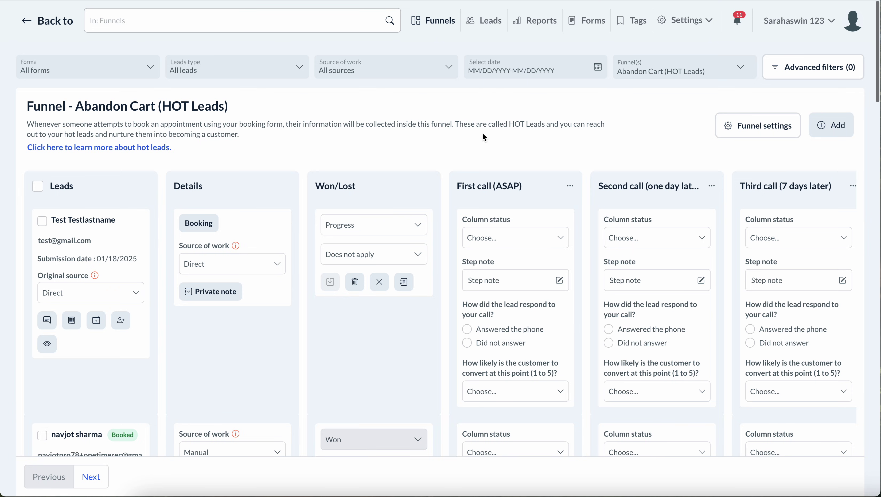
{"action": "scroll", "coordinate": [454, 177], "scroll_direction": "down", "scroll_amount": 2}
{"action": "scroll", "coordinate": [453, 176], "scroll_direction": "down", "scroll_amount": 3}
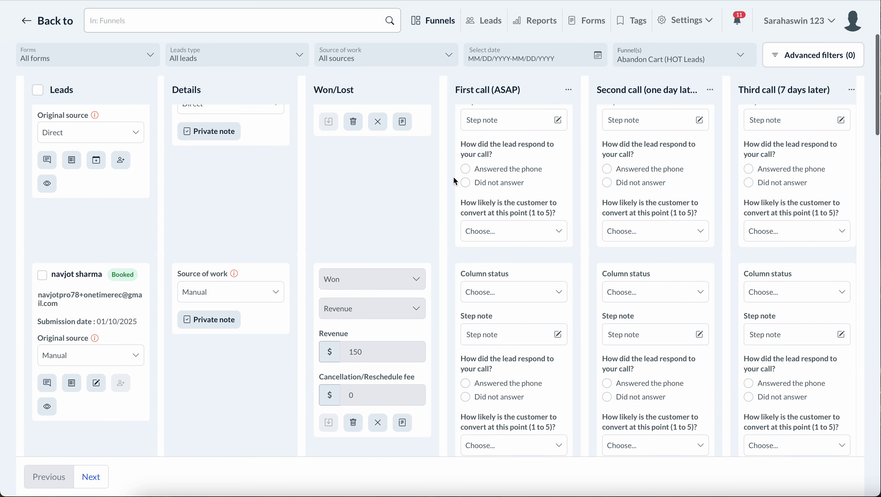
{"action": "scroll", "coordinate": [451, 186], "scroll_direction": "down", "scroll_amount": 4}
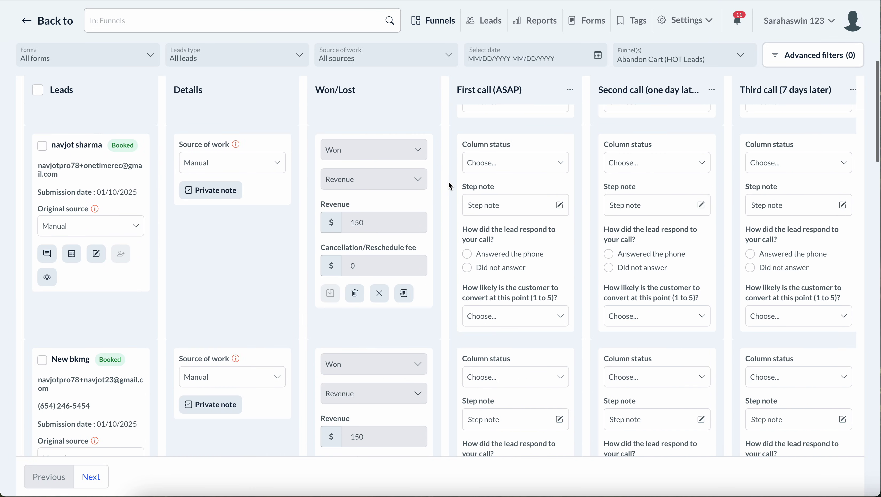
{"action": "scroll", "coordinate": [448, 197], "scroll_direction": "down", "scroll_amount": 5}
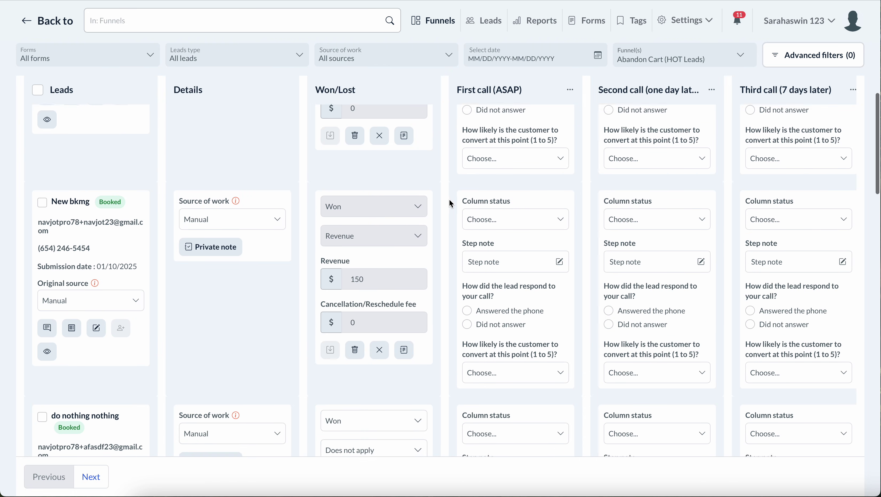
{"action": "scroll", "coordinate": [451, 202], "scroll_direction": "up", "scroll_amount": 10}
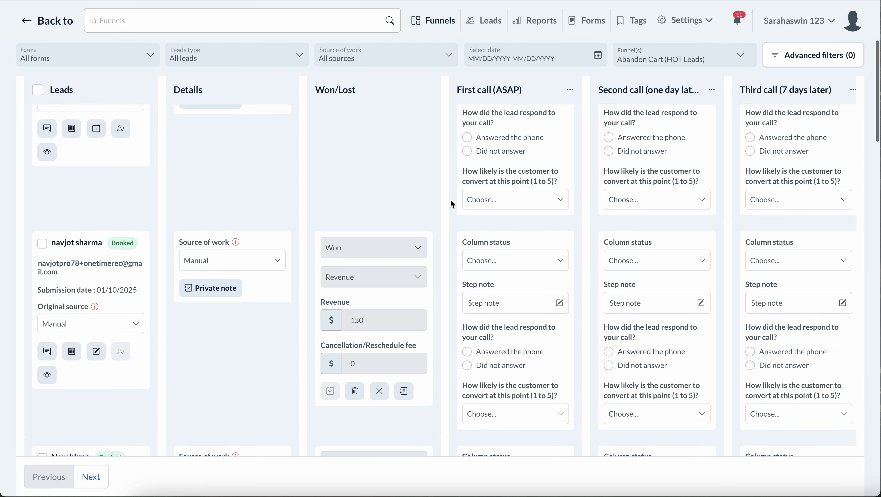